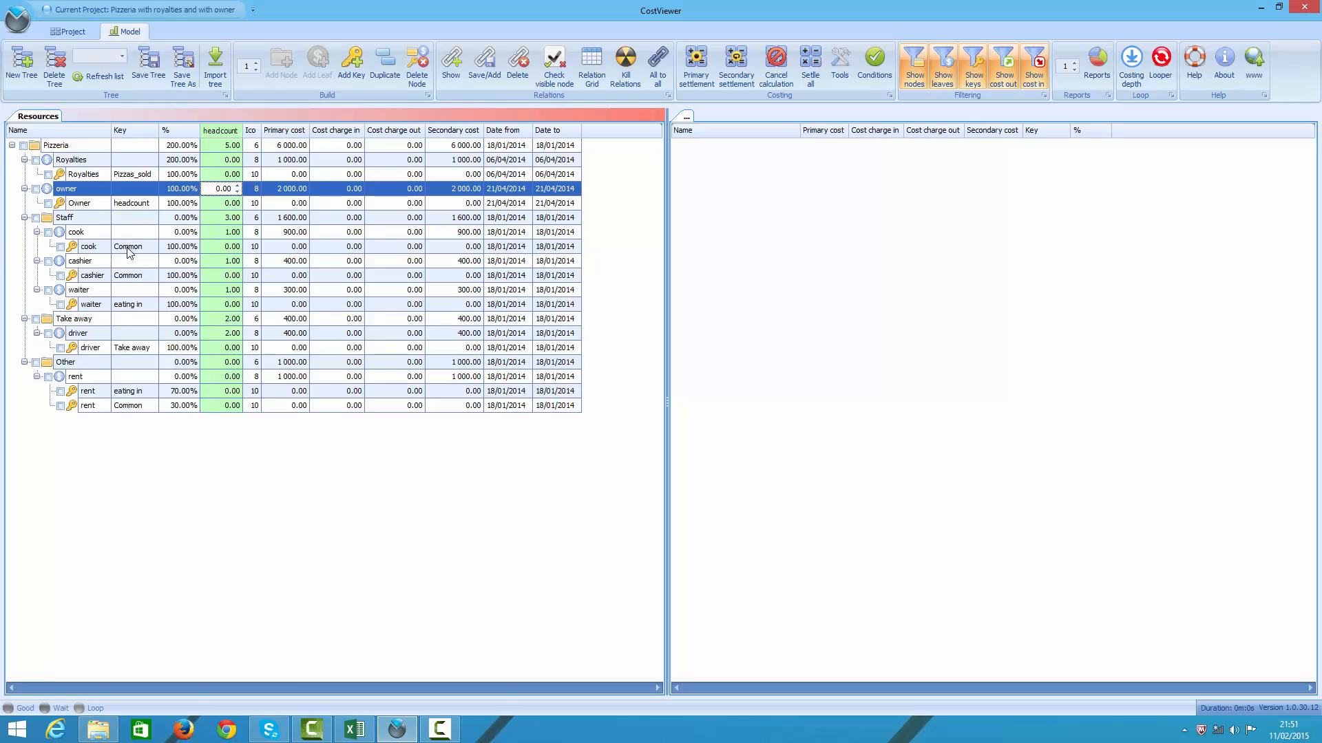
Switch to the Pizzeria upload workbook in Excel and examine the formulas behind the Example 1 cost table.
{"action": "left_click", "coordinate": [128, 247]}
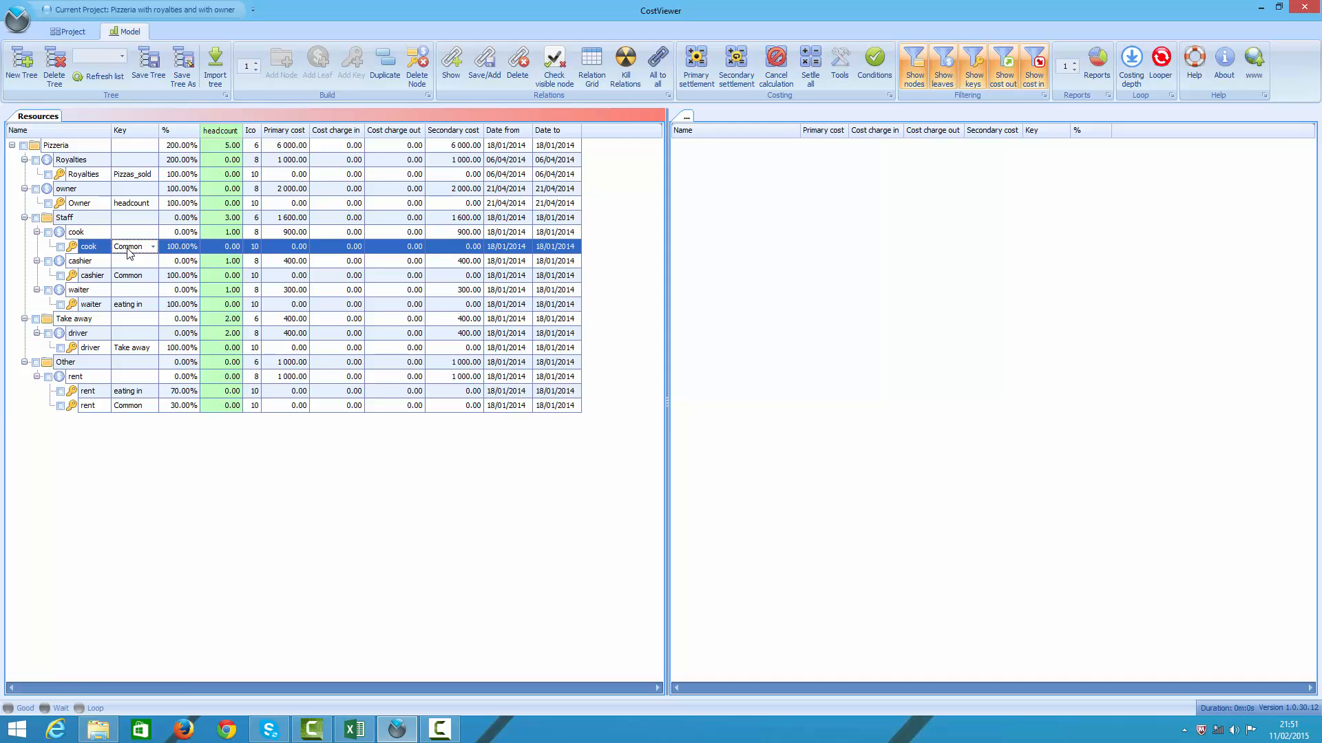
{"action": "key", "text": "alt+Tab"}
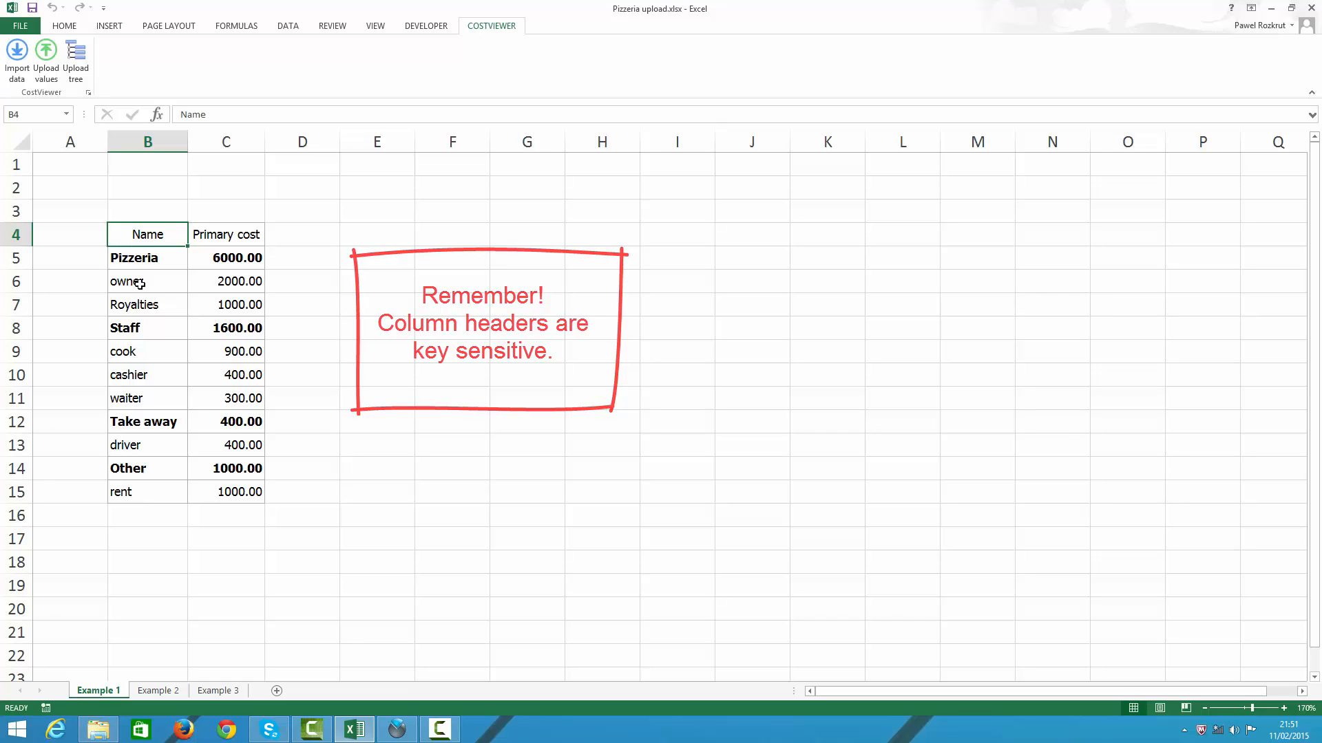
{"action": "left_click", "coordinate": [131, 266]}
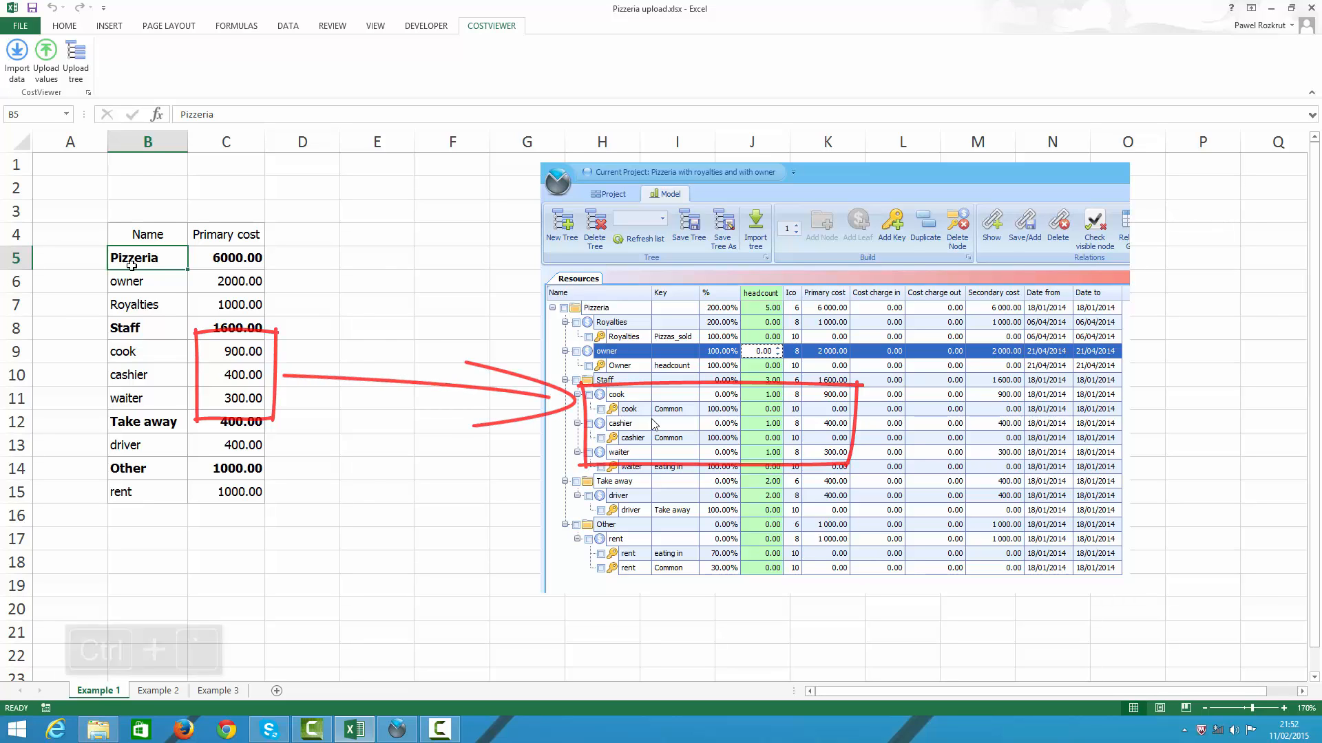
{"action": "key", "text": "ctrl+grave"}
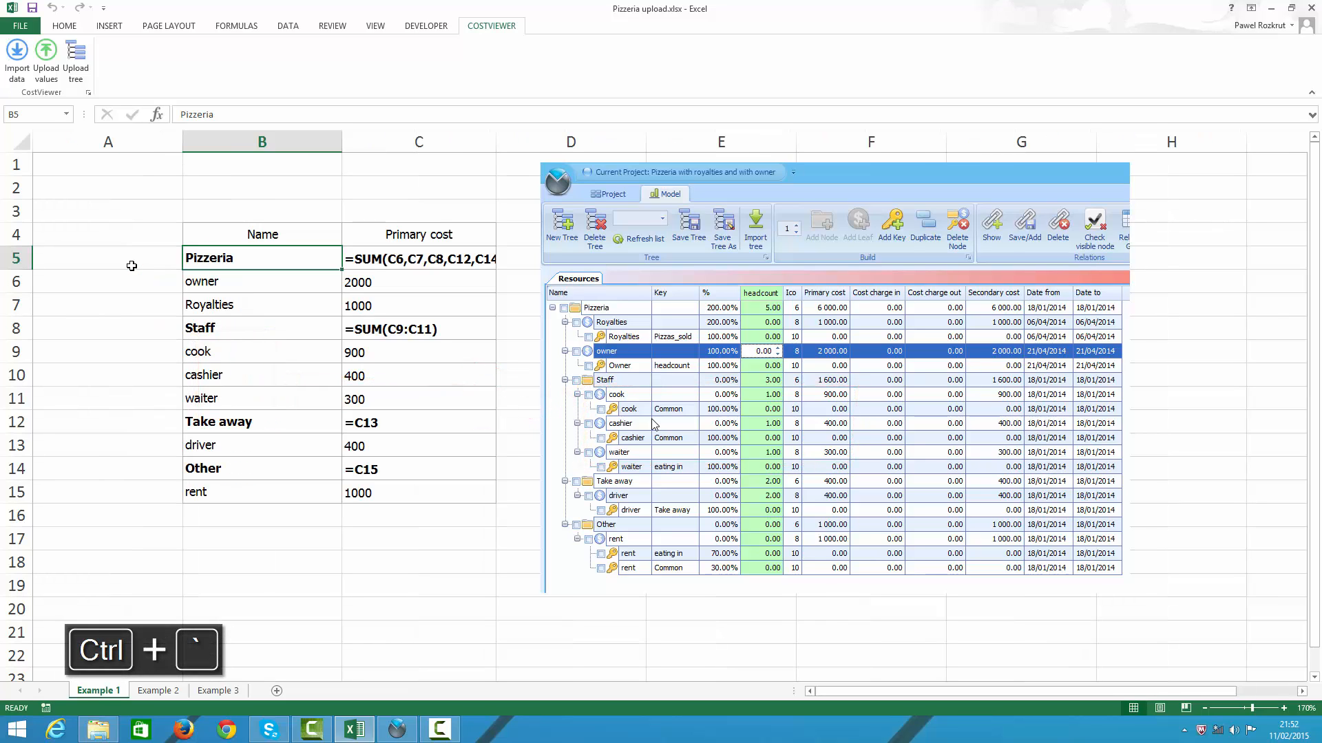
{"action": "key", "text": "ctrl+grave"}
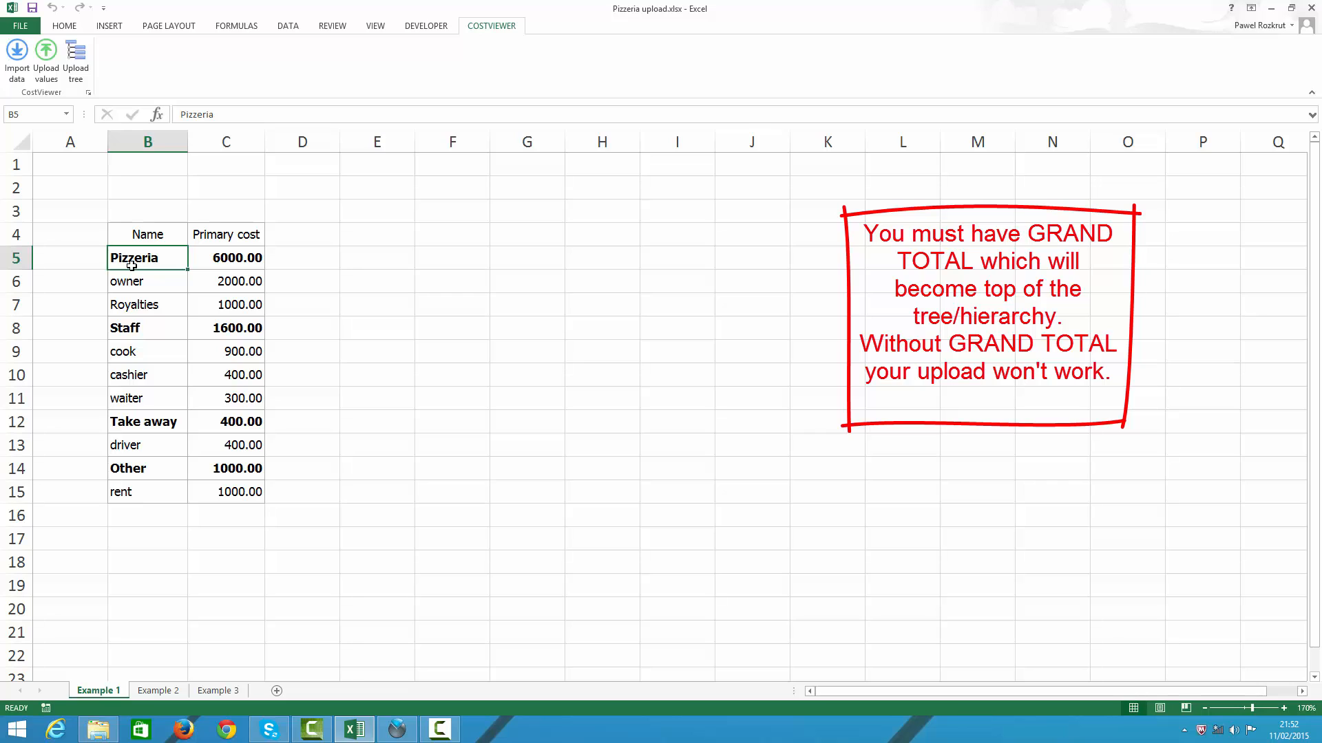
Start a CostViewer tree upload for the whole Example 1 table and choose CostViewer.accdb as the database.
{"action": "key", "text": "ctrl+a"}
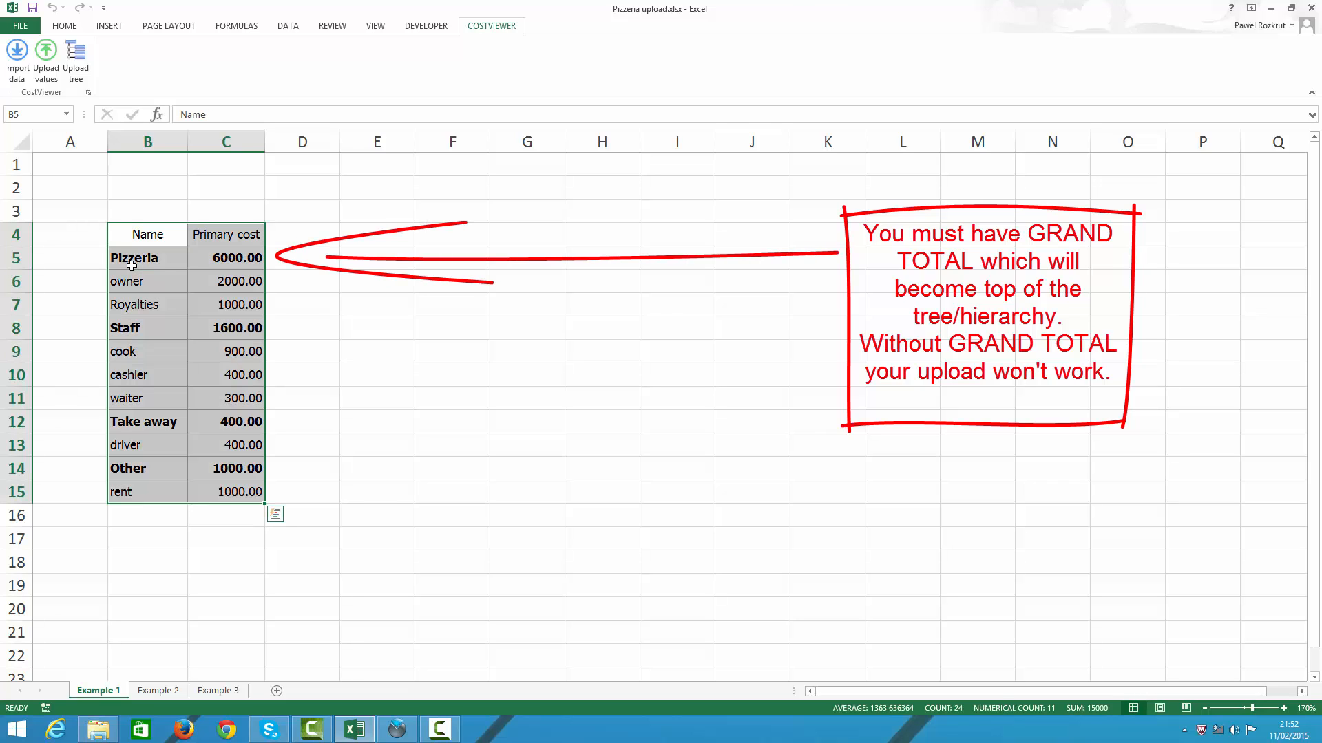
{"action": "left_click", "coordinate": [76, 60]}
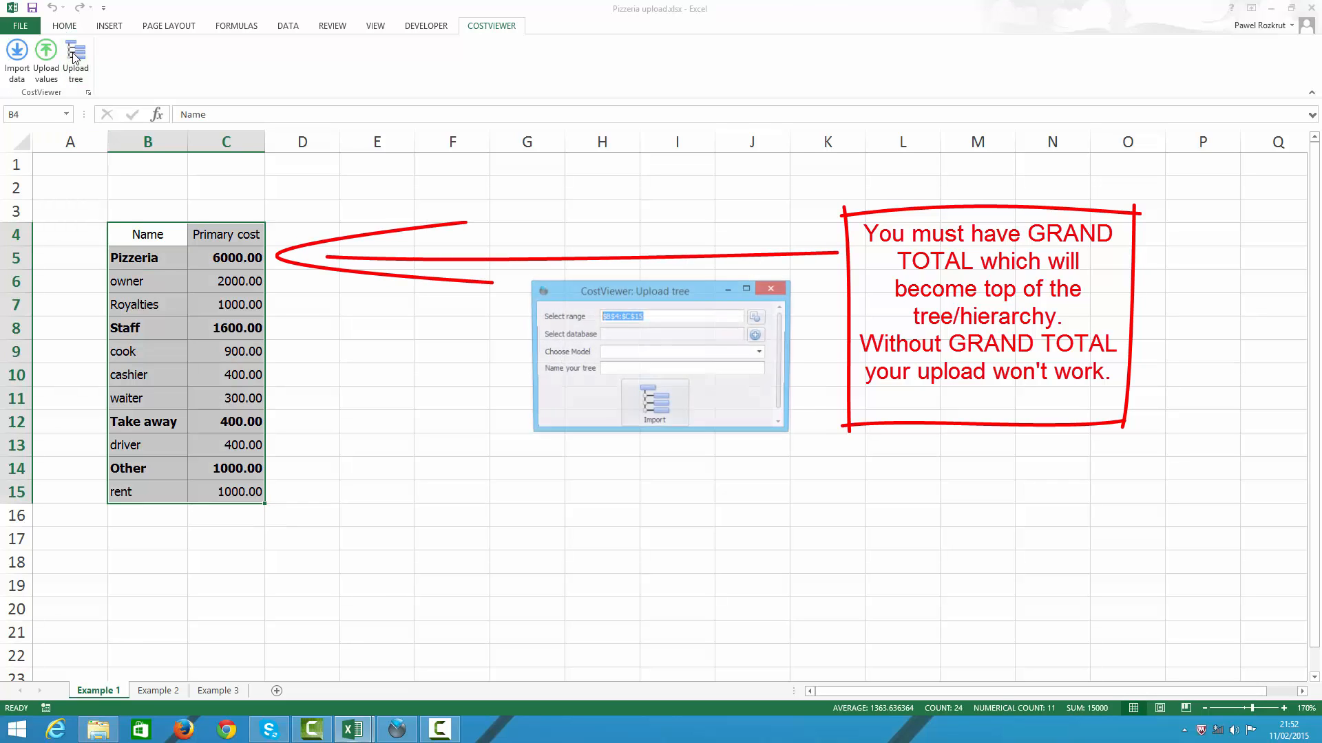
{"action": "left_click", "coordinate": [756, 336]}
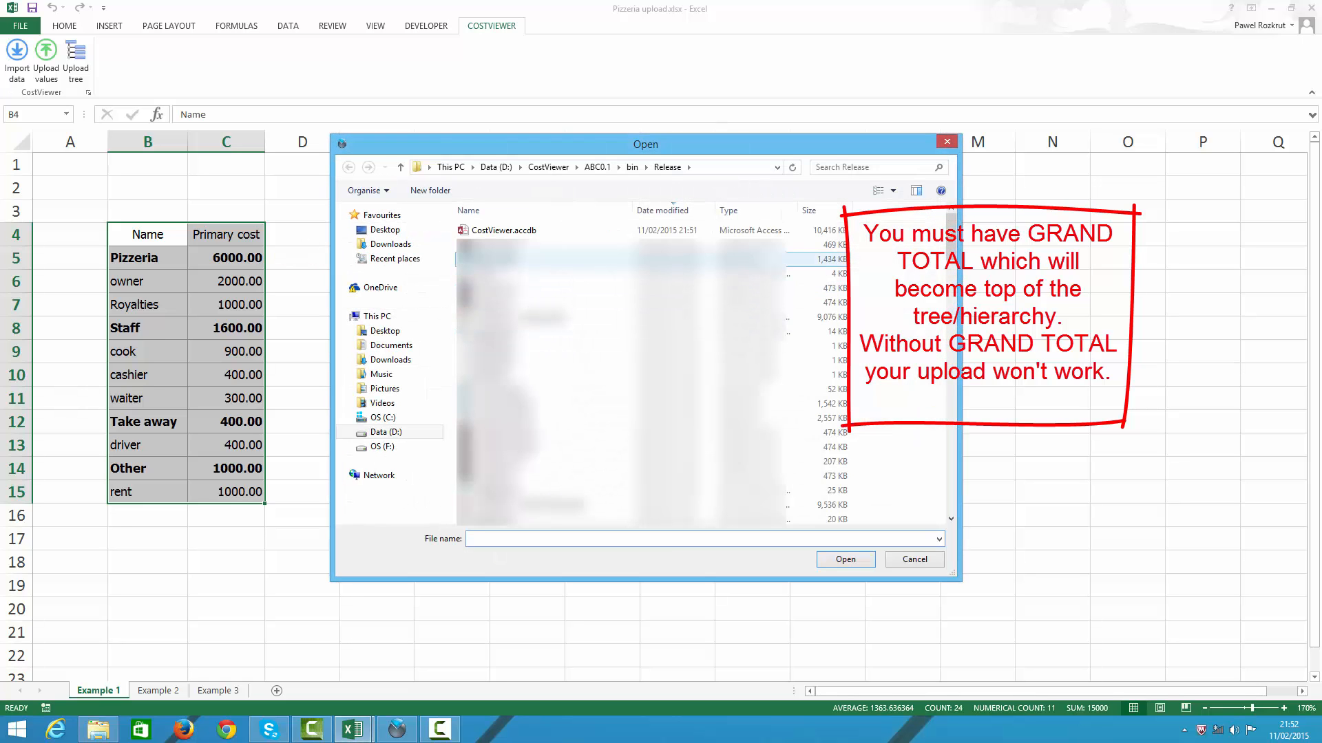
{"action": "double_click", "coordinate": [502, 231]}
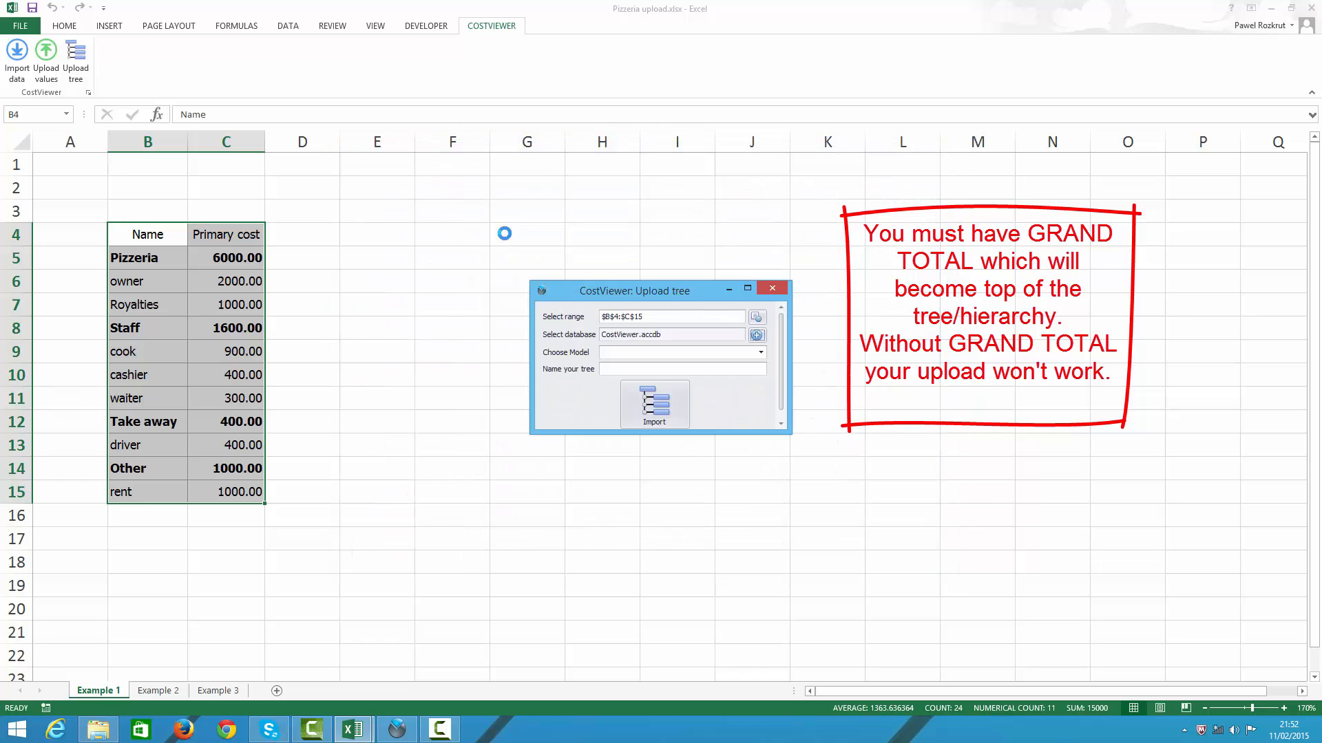
Import the tree as "example 1" into the model Pizzeria with royalties and with owner, and close the upload dialog.
{"action": "left_click", "coordinate": [736, 354]}
{"action": "type", "text": "Pizzeria basic scenario"}
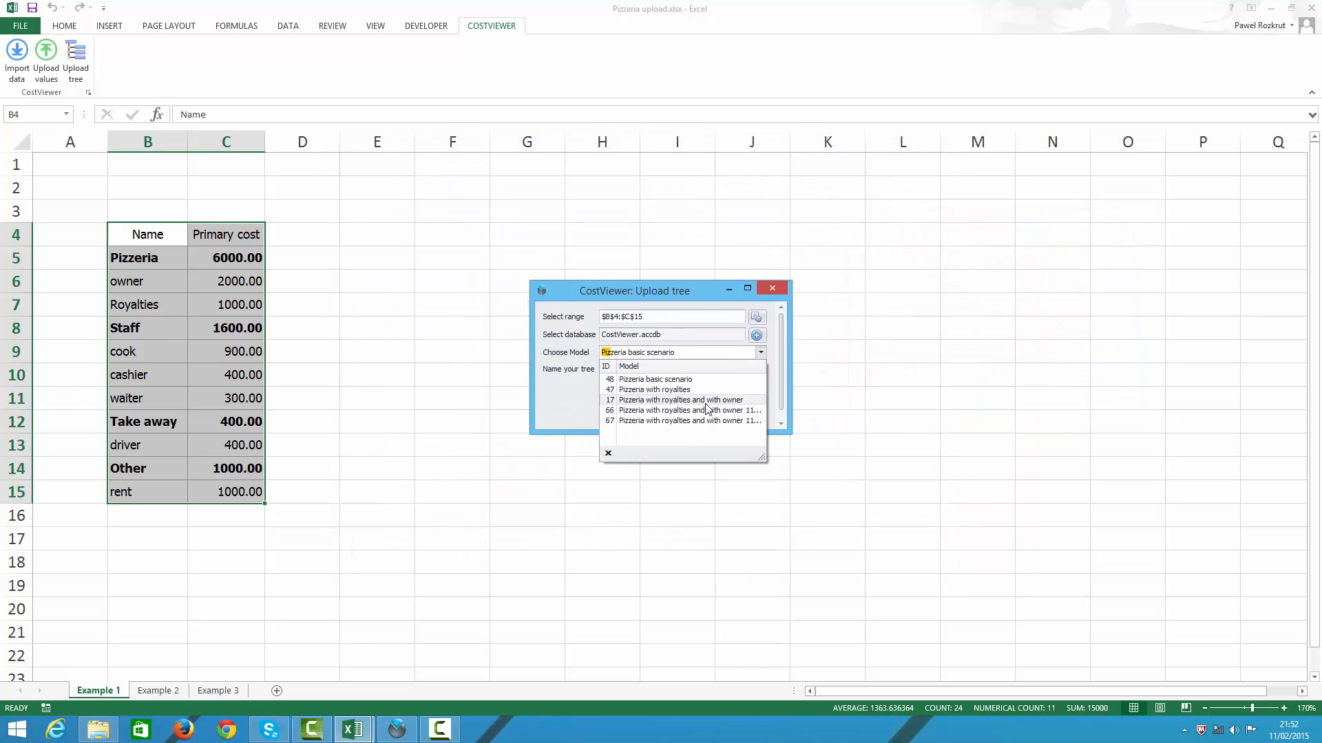
{"action": "left_click", "coordinate": [701, 406]}
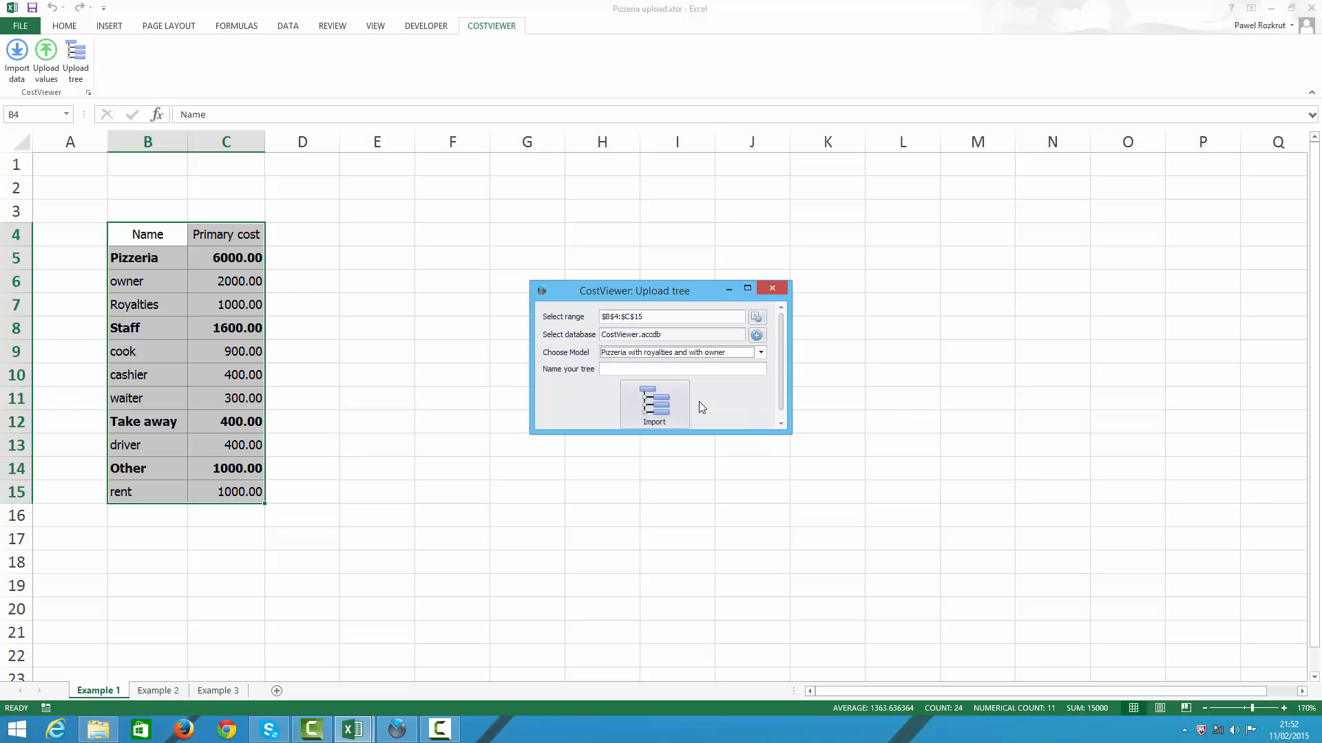
{"action": "left_click", "coordinate": [666, 370]}
{"action": "type", "text": "example 1"}
{"action": "left_click", "coordinate": [660, 415]}
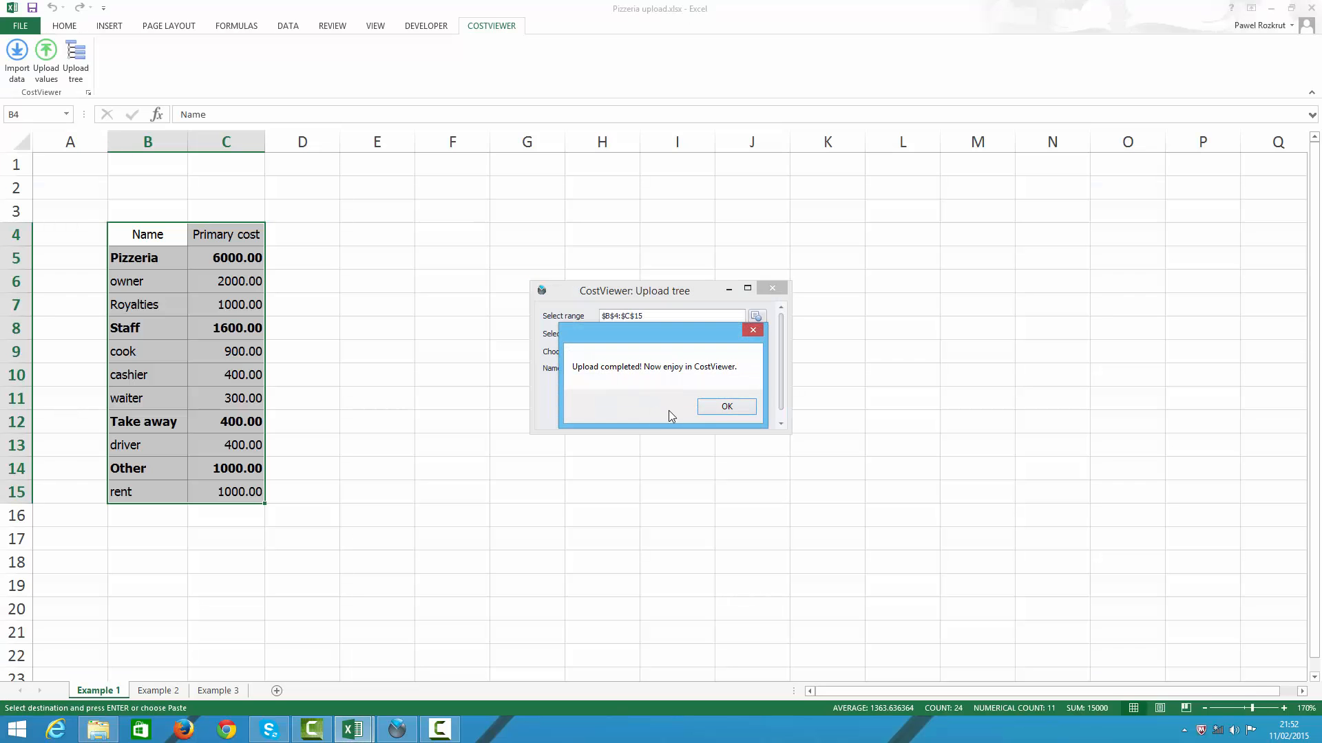
{"action": "left_click", "coordinate": [720, 407]}
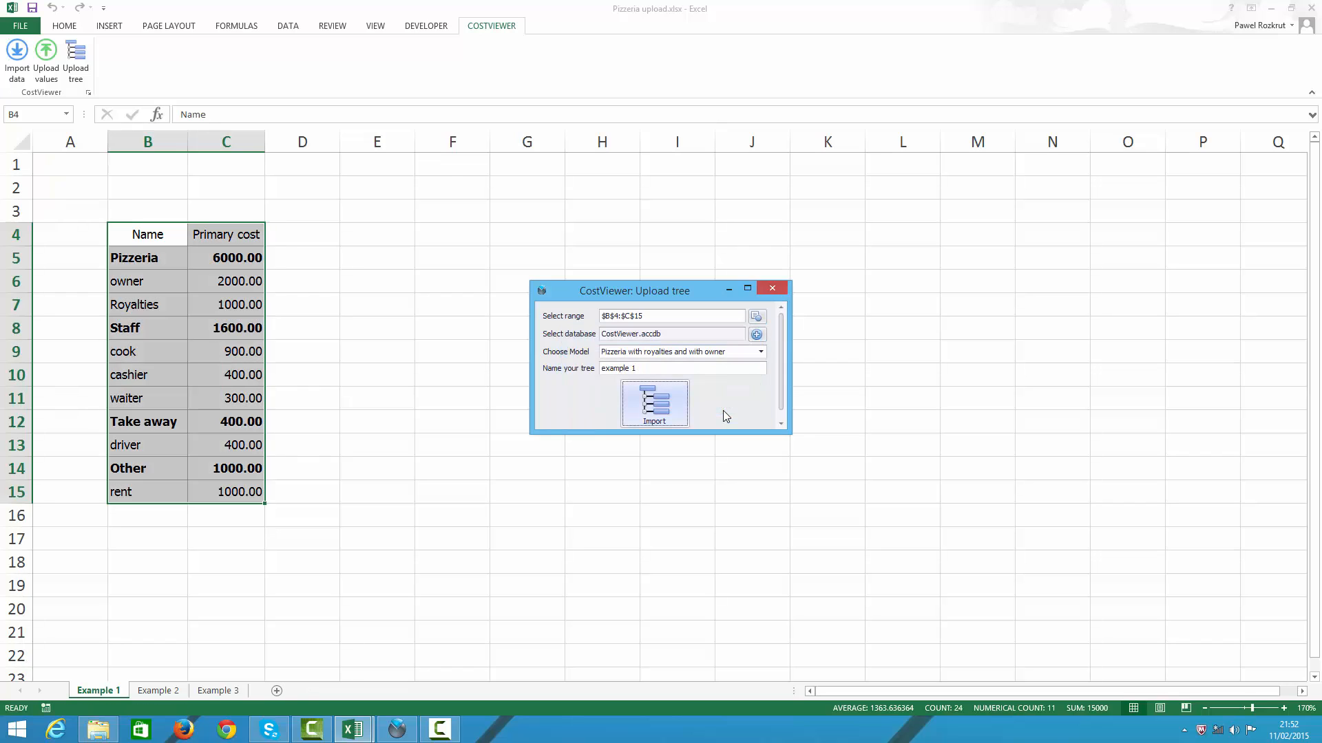
{"action": "left_click", "coordinate": [772, 290]}
In CostViewer, load the example 1 tree fully expanded into the empty pane and remove its T1 and N1 columns.
{"action": "key", "text": "alt+Tab"}
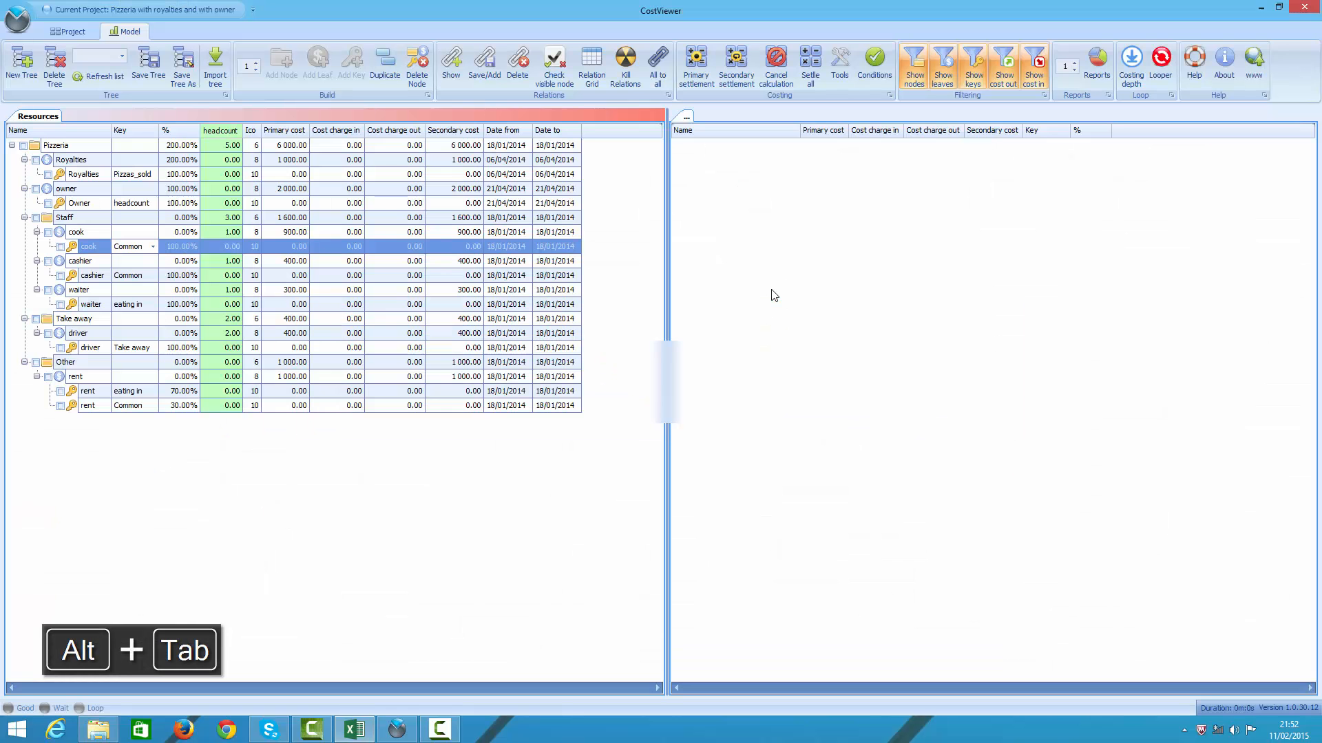
{"action": "left_click", "coordinate": [774, 215]}
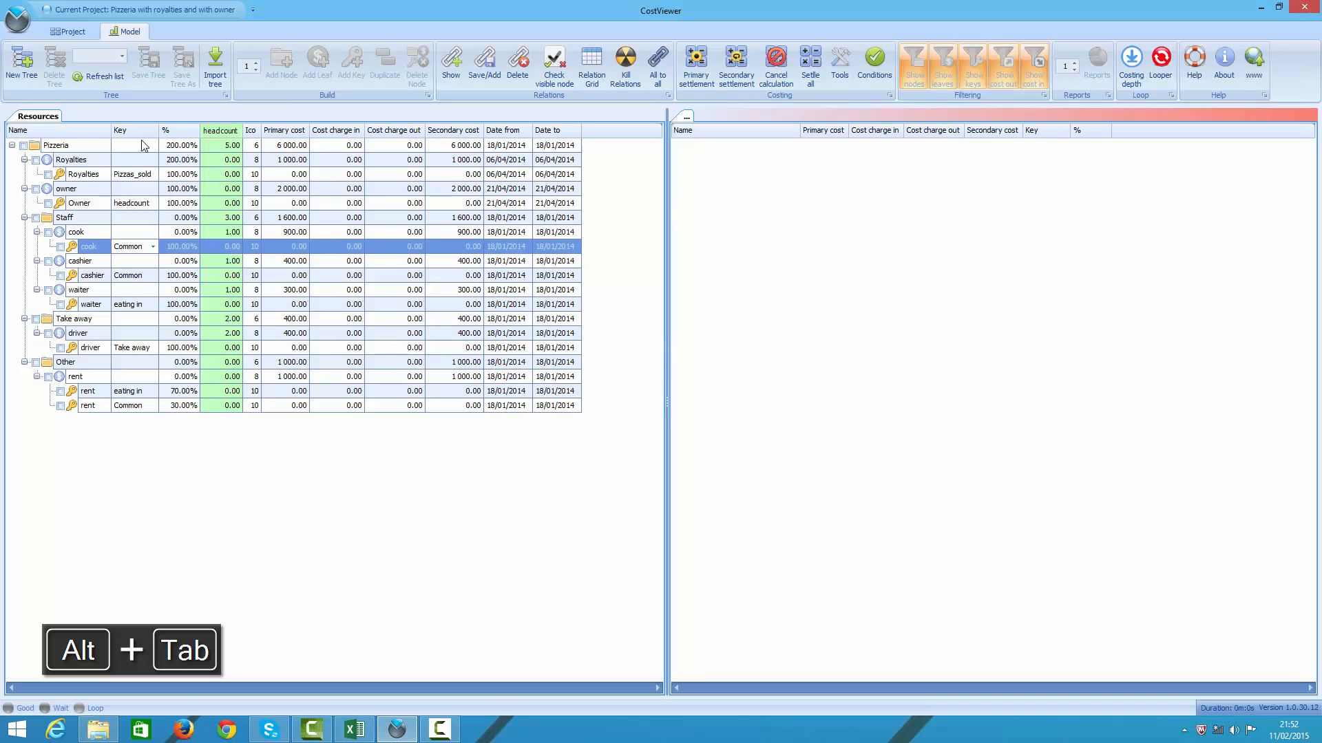
{"action": "left_click", "coordinate": [122, 56]}
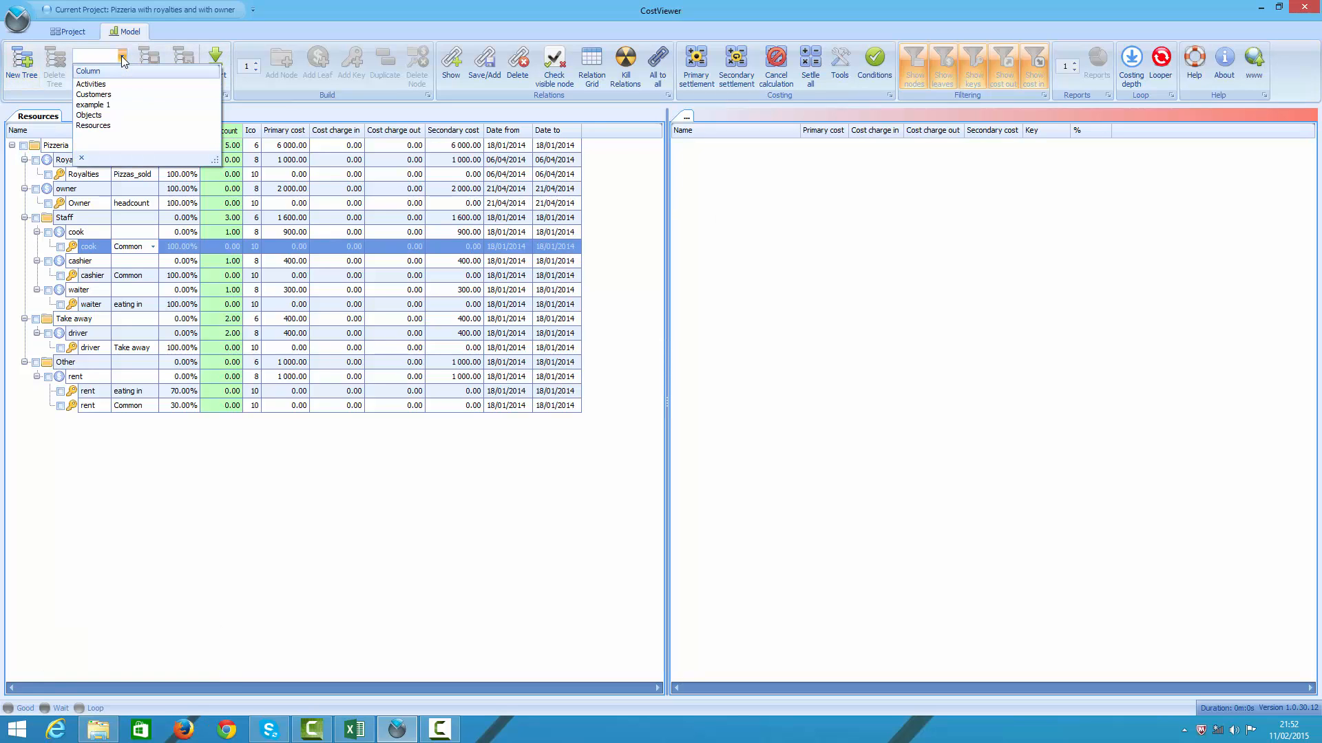
{"action": "left_click", "coordinate": [114, 106]}
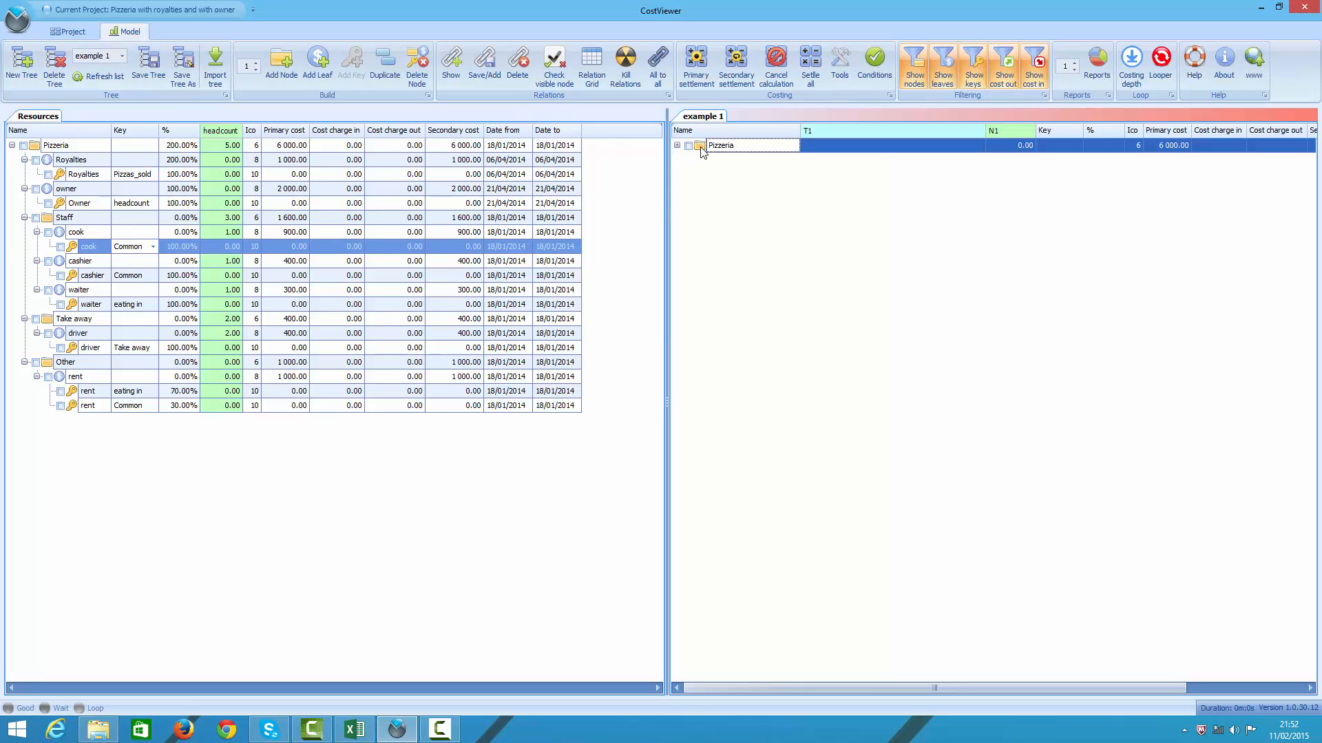
{"action": "key", "text": "ctrl+shift+Right"}
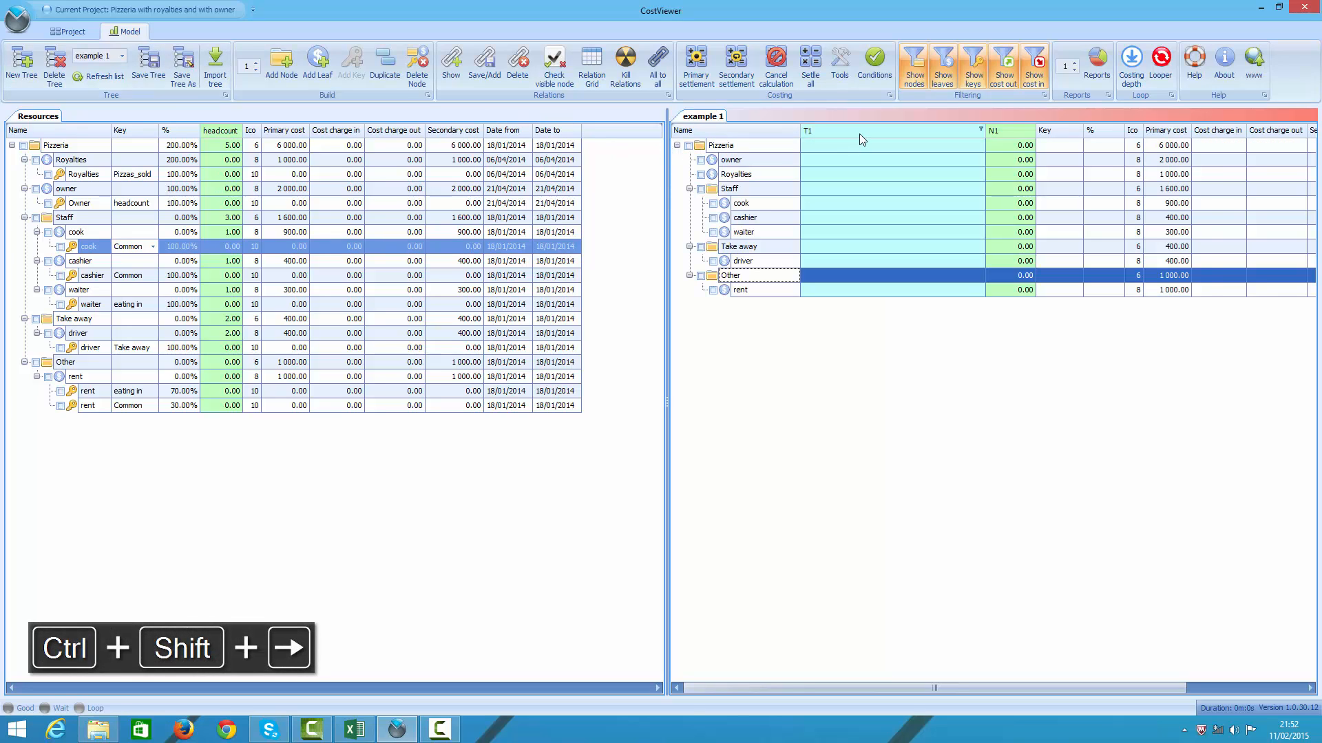
{"action": "left_click_drag", "start_coordinate": [836, 132], "coordinate": [831, 256]}
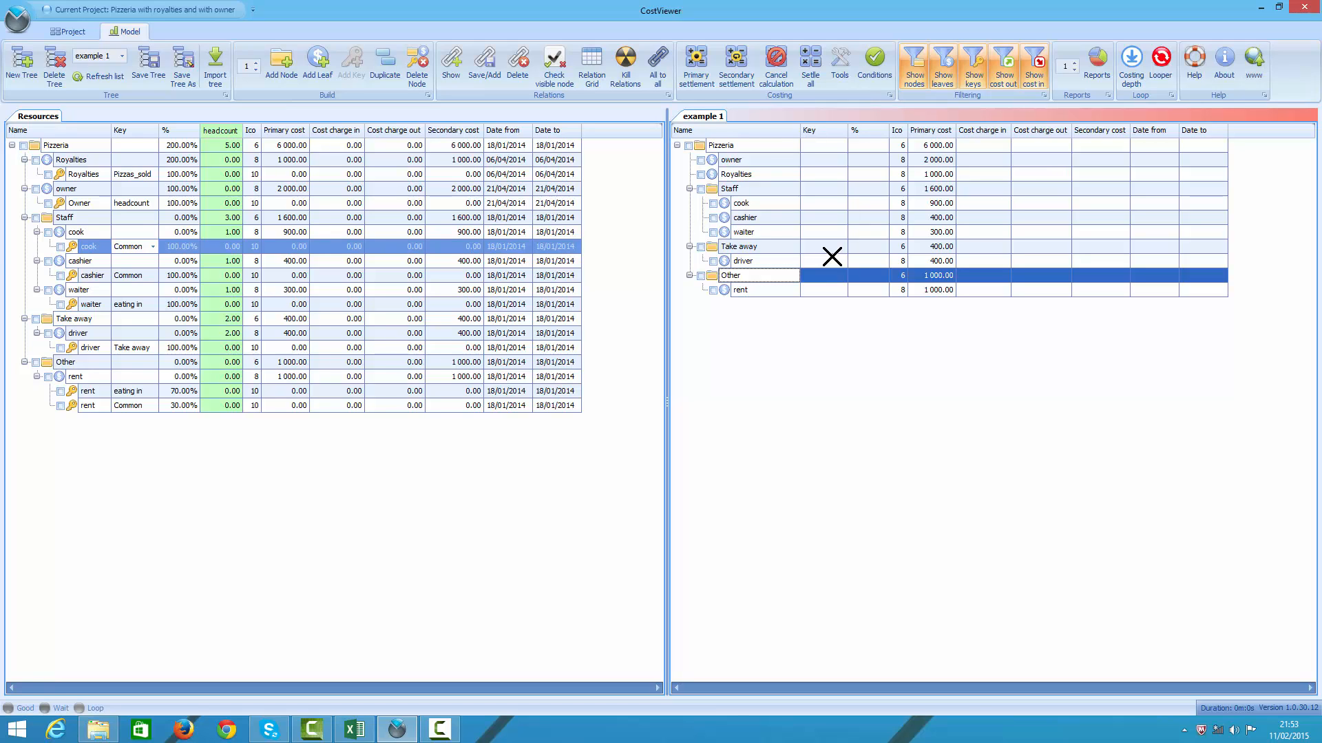
Switch to the Excel workbook's Example 2 sheet and examine the numheadcount column from its header down to the rent row.
{"action": "key", "text": "alt+Tab"}
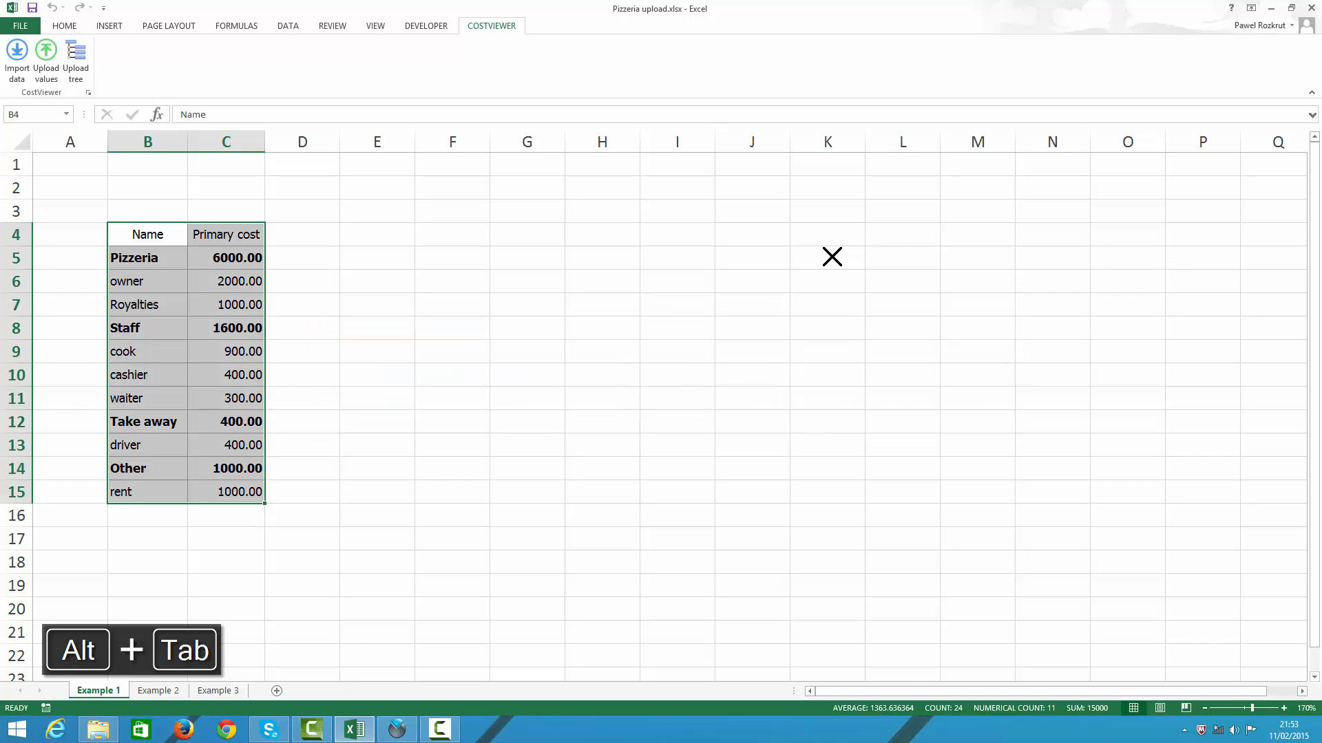
{"action": "left_click", "coordinate": [145, 695]}
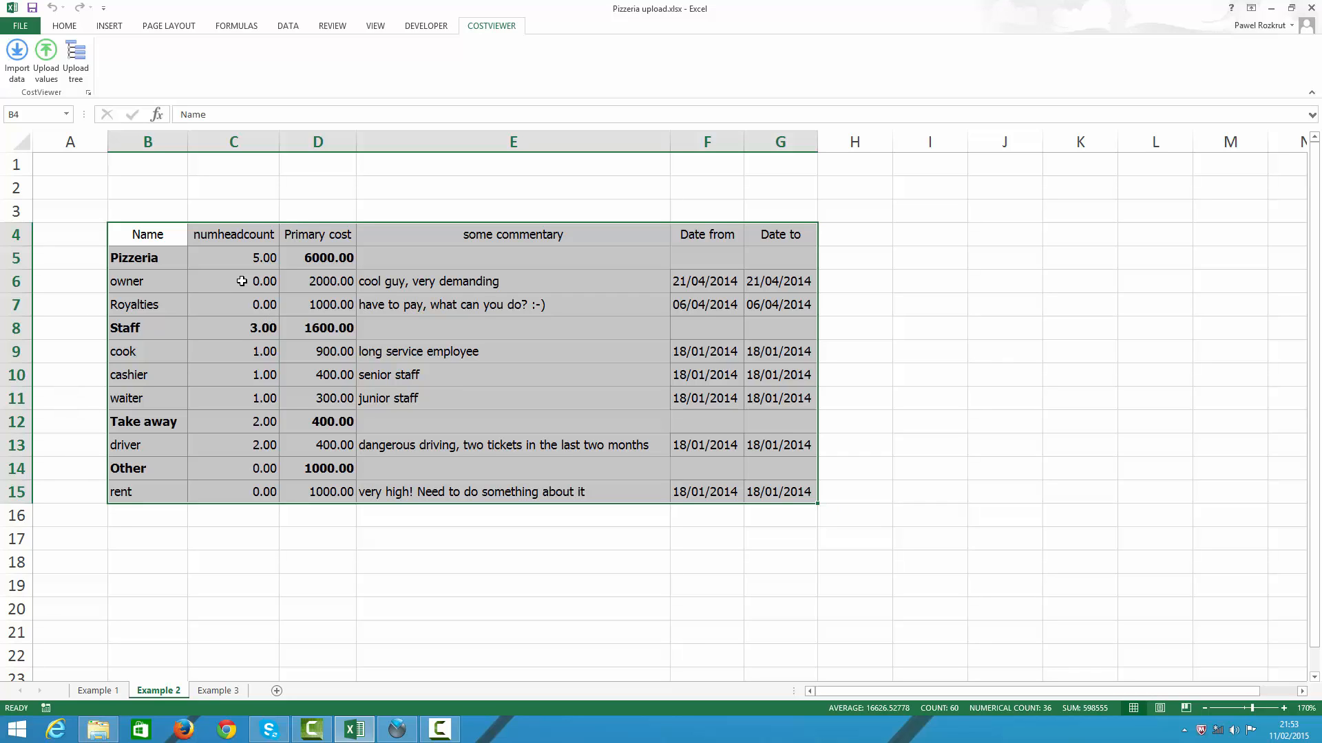
{"action": "left_click", "coordinate": [237, 238]}
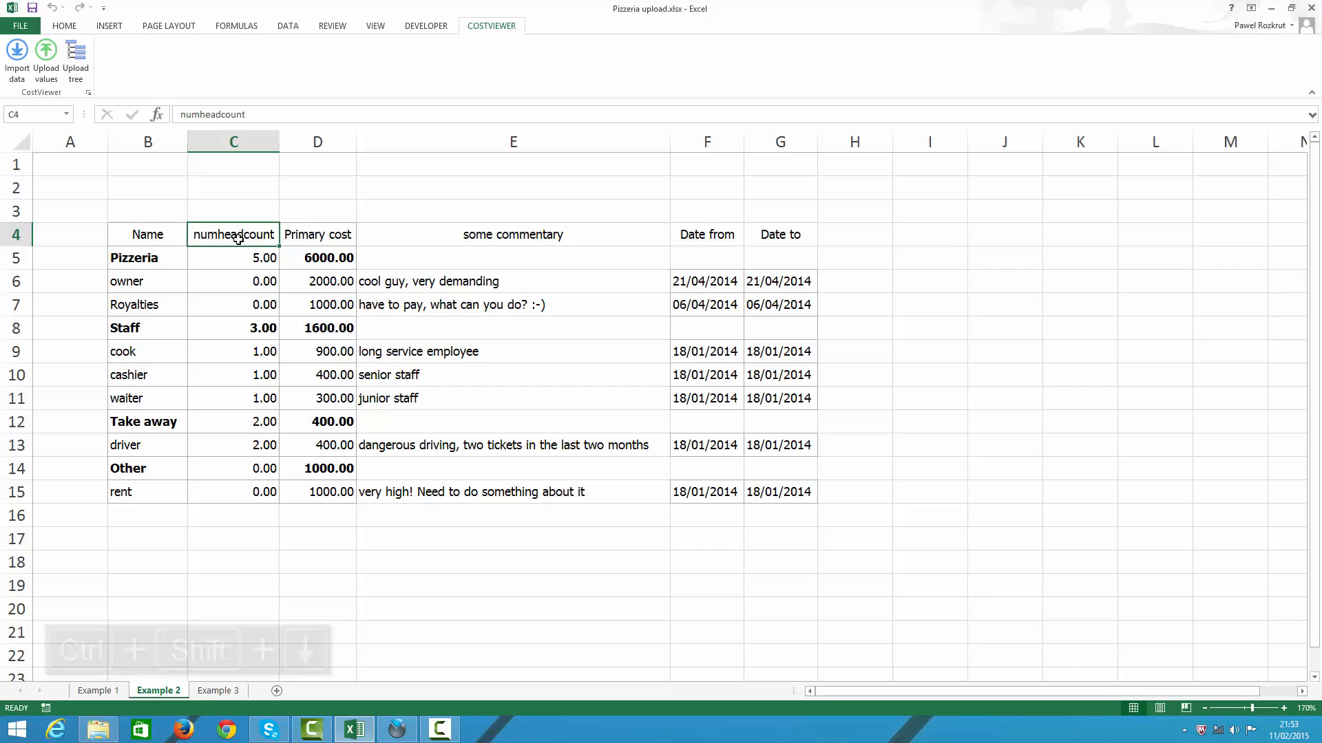
{"action": "key", "text": "ctrl+shift+Down"}
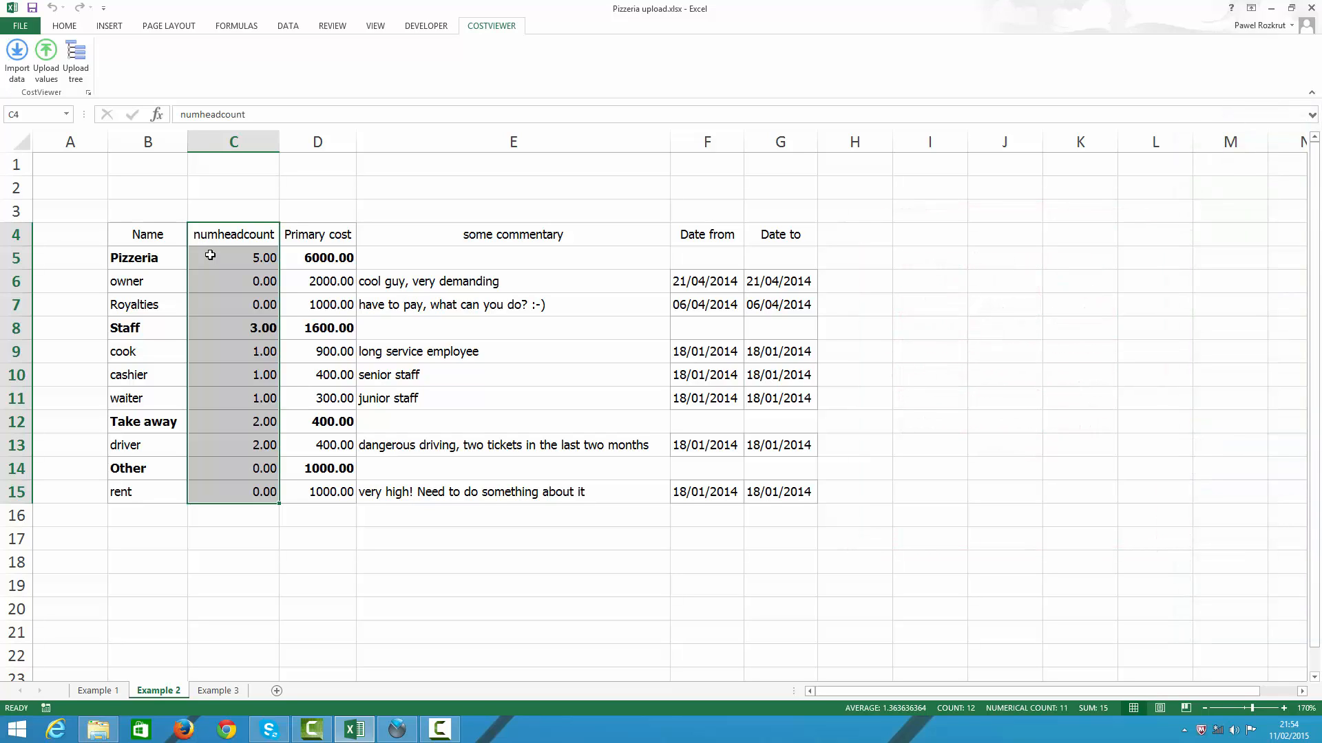
Start a CostViewer tree upload for the whole Example 2 table and choose CostViewer.accdb as the database.
{"action": "left_click", "coordinate": [328, 262]}
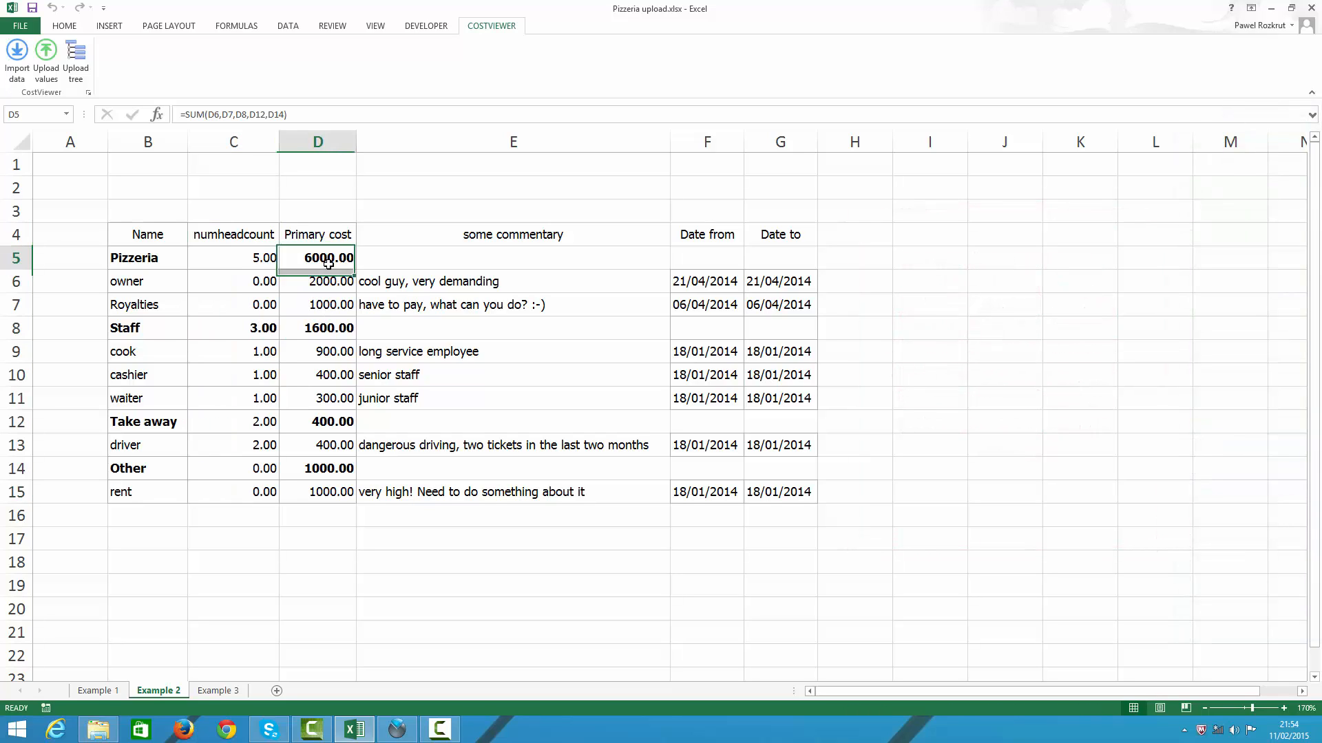
{"action": "key", "text": "ctrl+shift+8"}
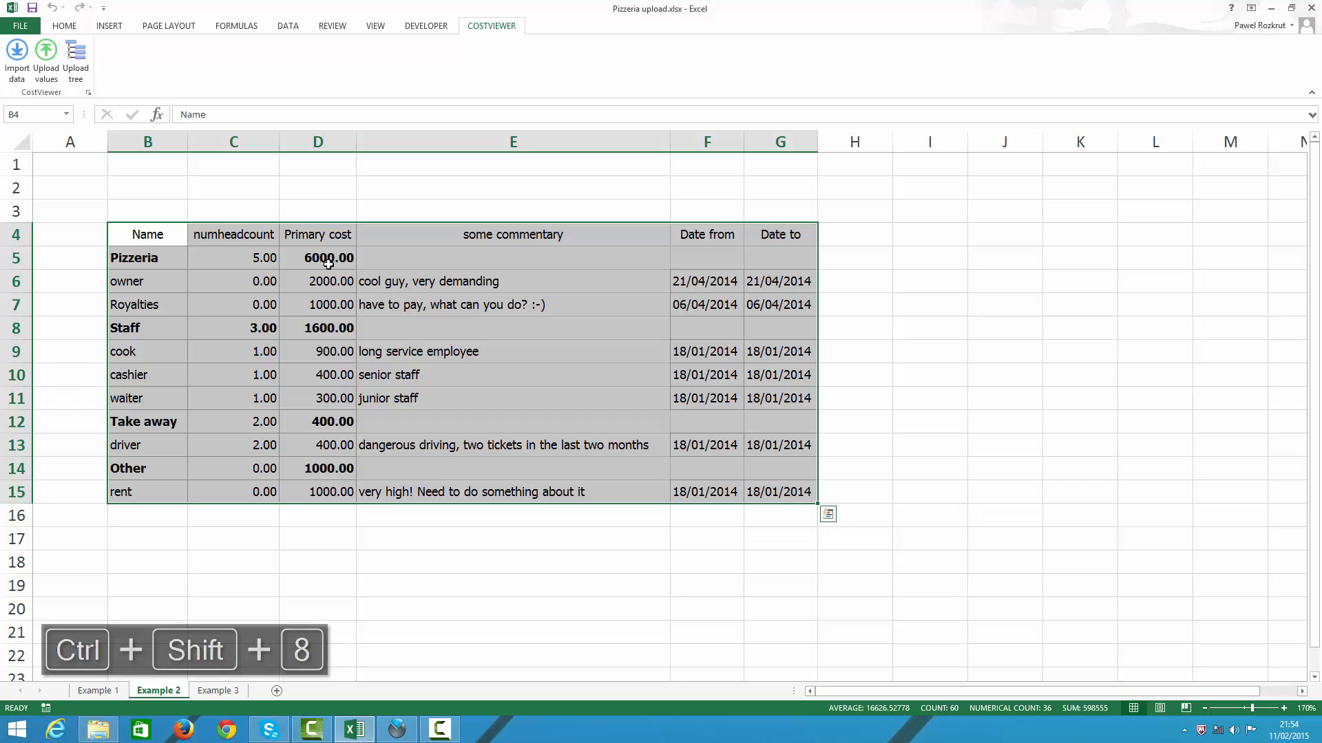
{"action": "left_click", "coordinate": [75, 65]}
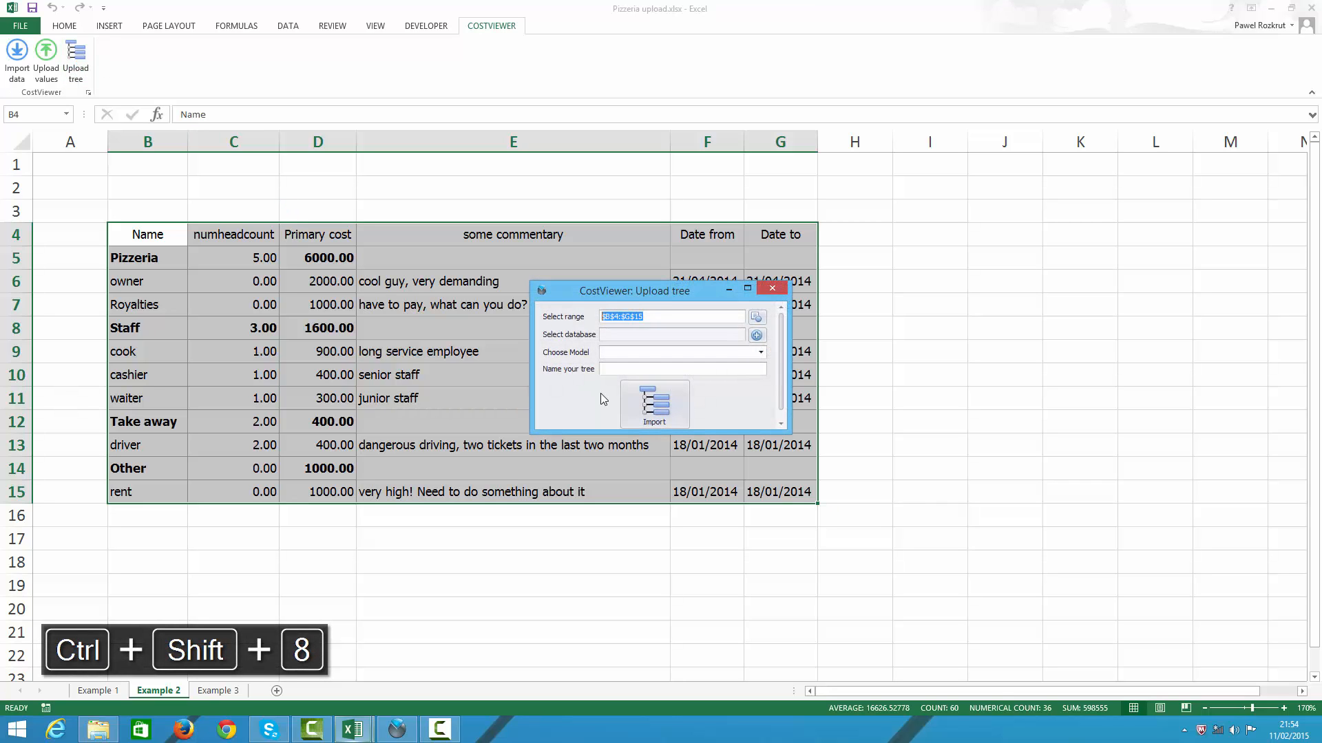
{"action": "left_click", "coordinate": [755, 336]}
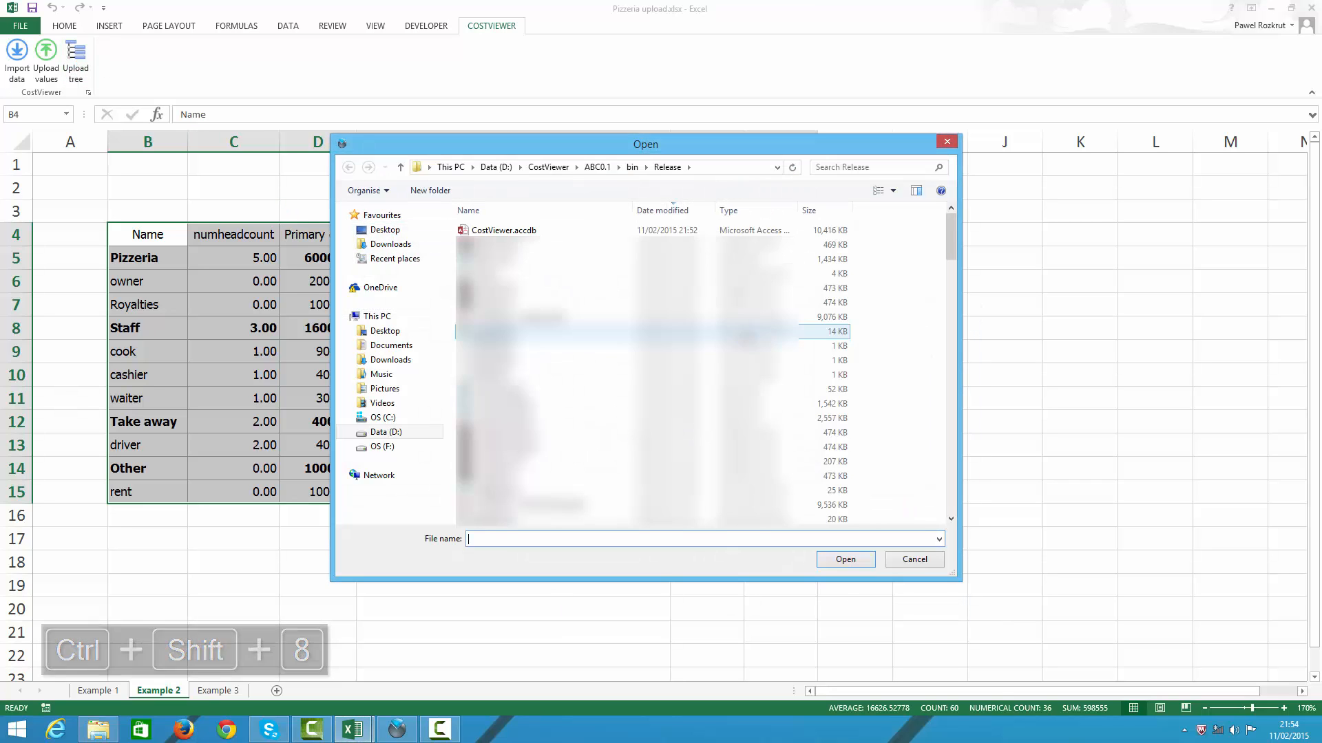
{"action": "left_click", "coordinate": [480, 232]}
{"action": "double_click", "coordinate": [479, 232]}
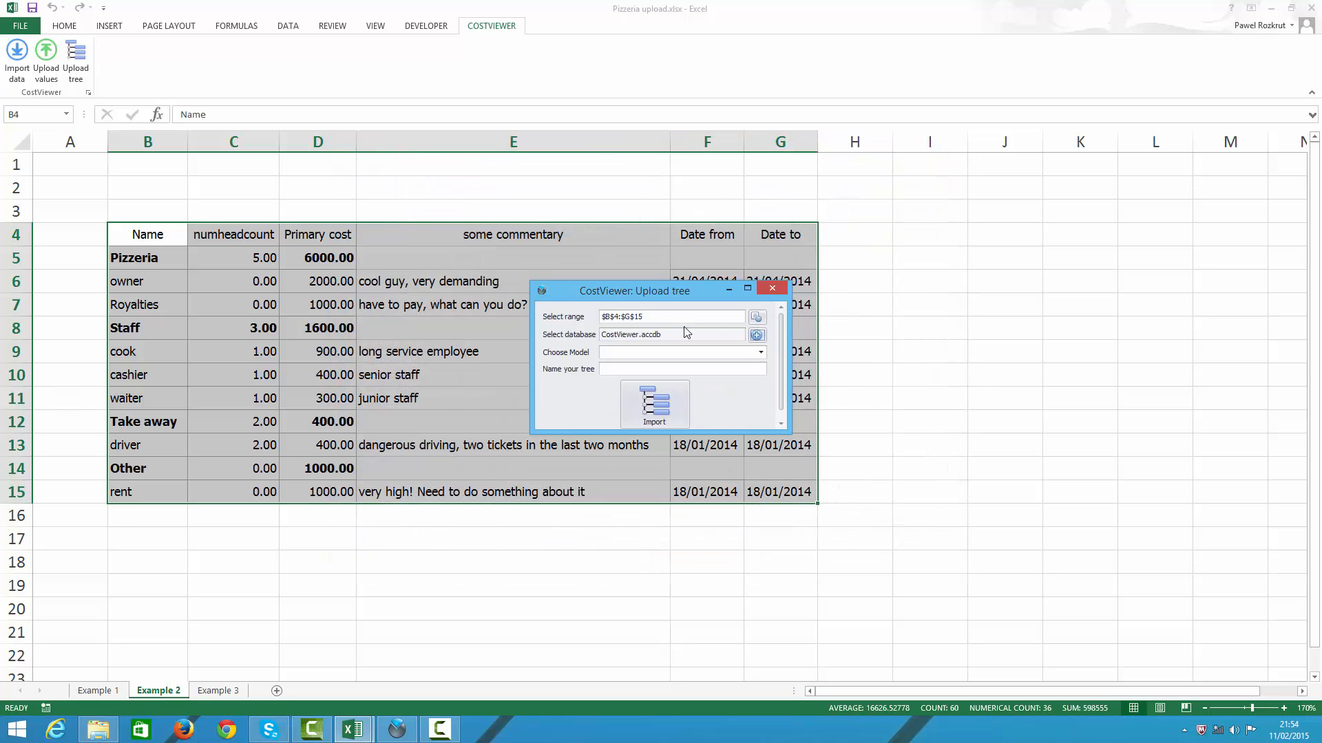
Import the tree as "example 2" into the model Pizzeria with royalties and with owner, and close the upload dialog.
{"action": "left_click", "coordinate": [761, 354]}
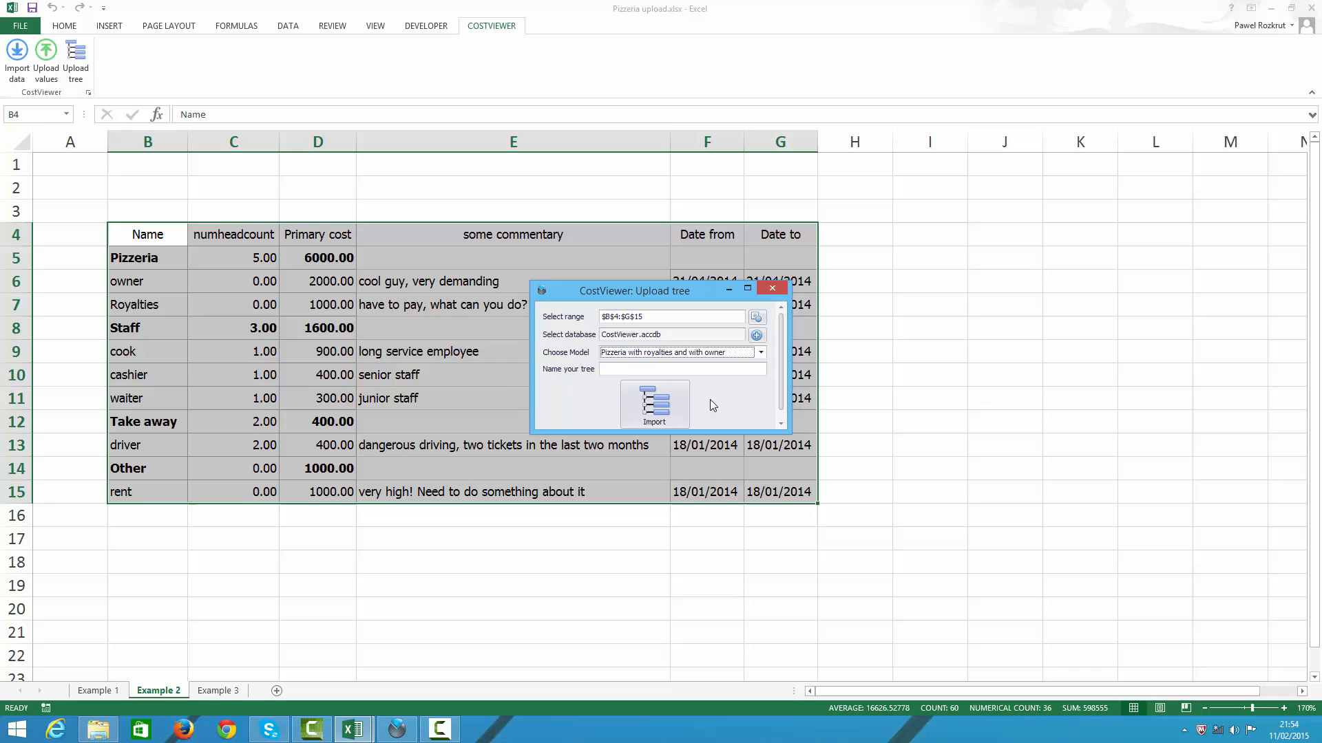
{"action": "left_click", "coordinate": [683, 370]}
{"action": "type", "text": "example 2"}
{"action": "left_click", "coordinate": [654, 406]}
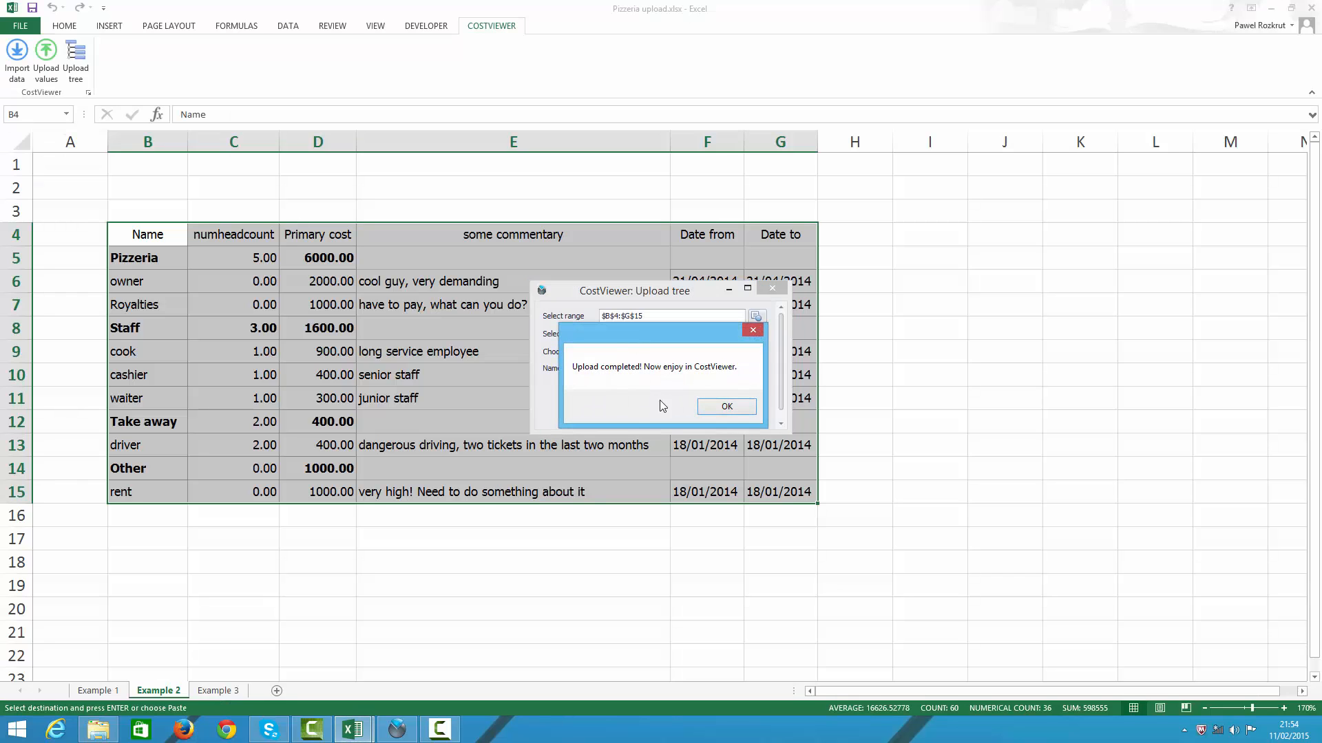
{"action": "left_click", "coordinate": [716, 404]}
{"action": "left_click", "coordinate": [771, 291]}
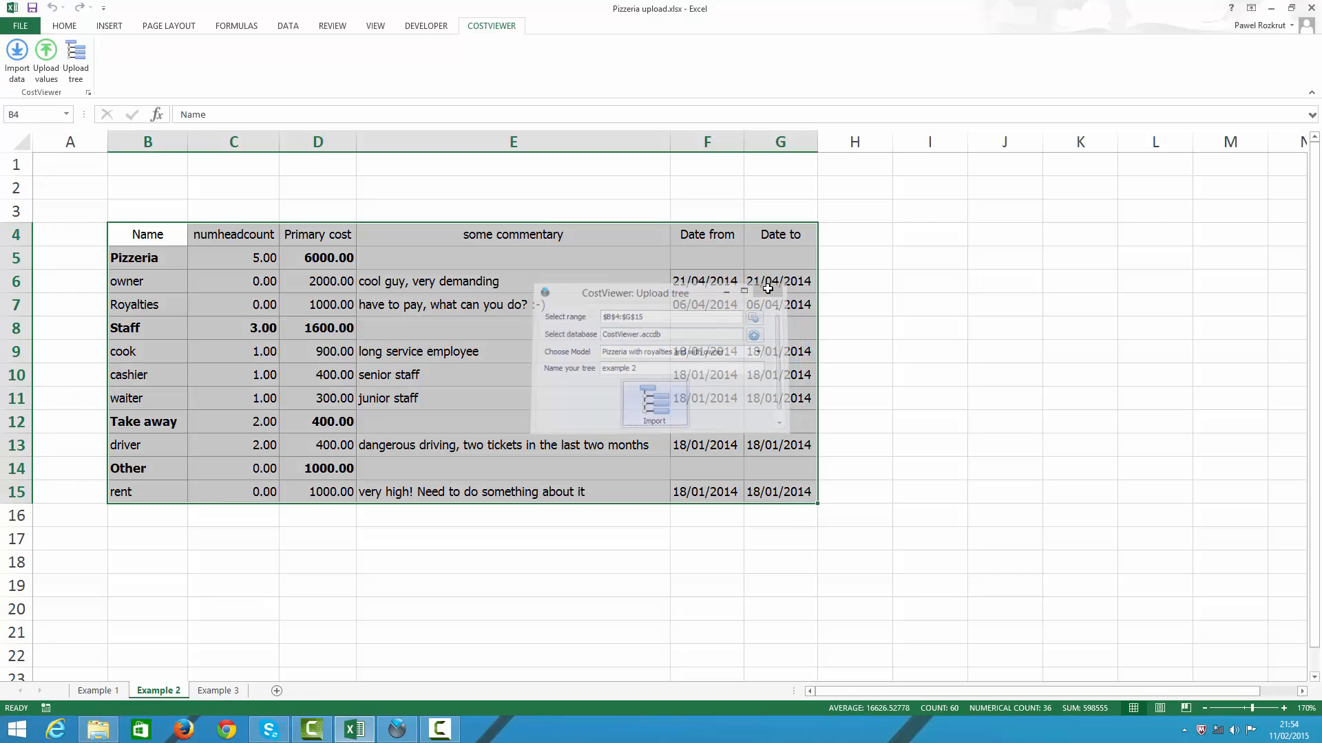
Switch to CostViewer, load the example 2 tree in place of example 1 and expand all its nodes.
{"action": "key", "text": "alt+Tab"}
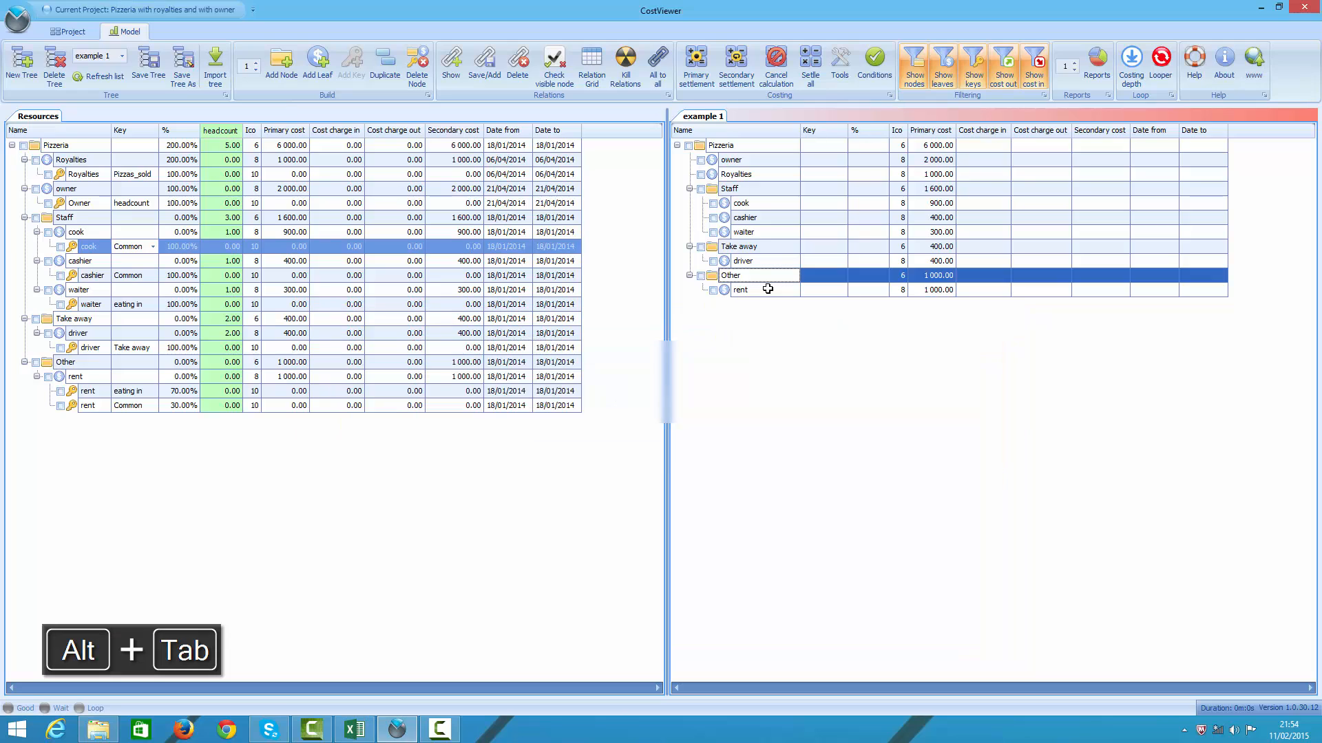
{"action": "left_click", "coordinate": [788, 166]}
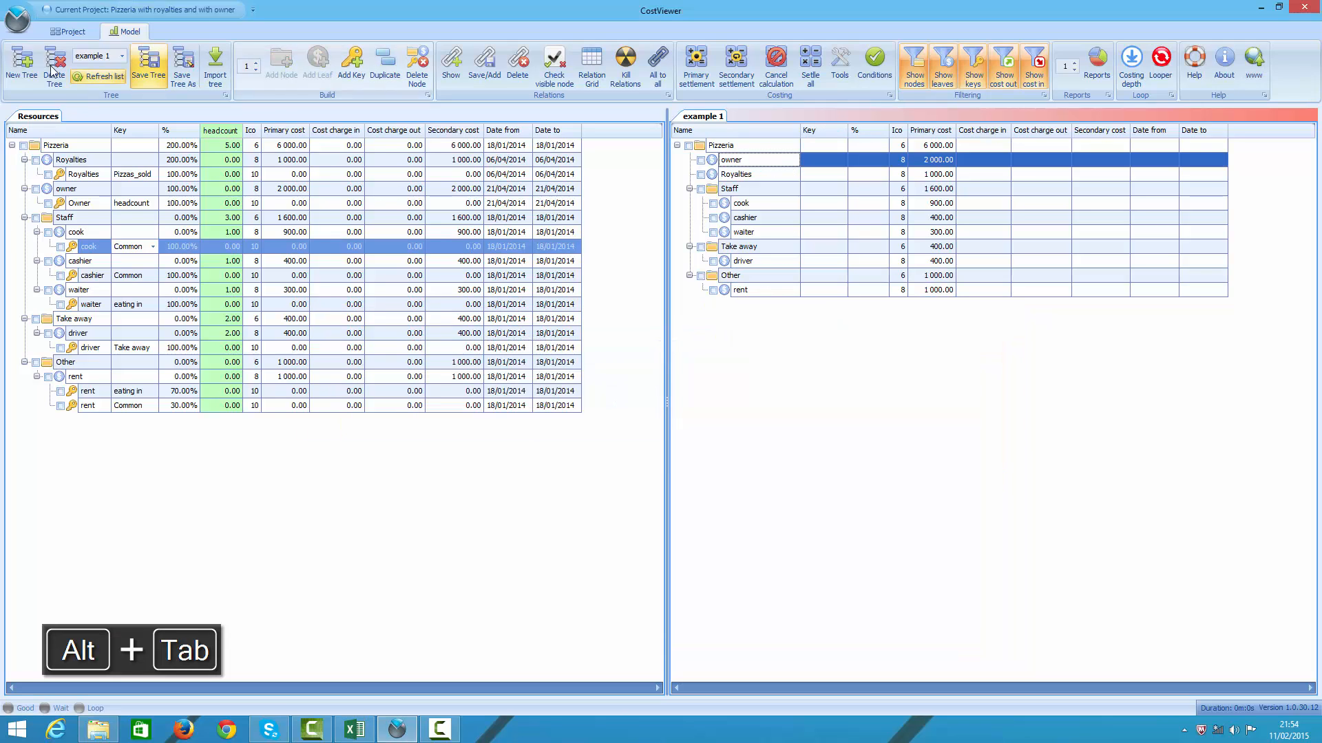
{"action": "left_click", "coordinate": [115, 59]}
{"action": "left_click", "coordinate": [100, 121]}
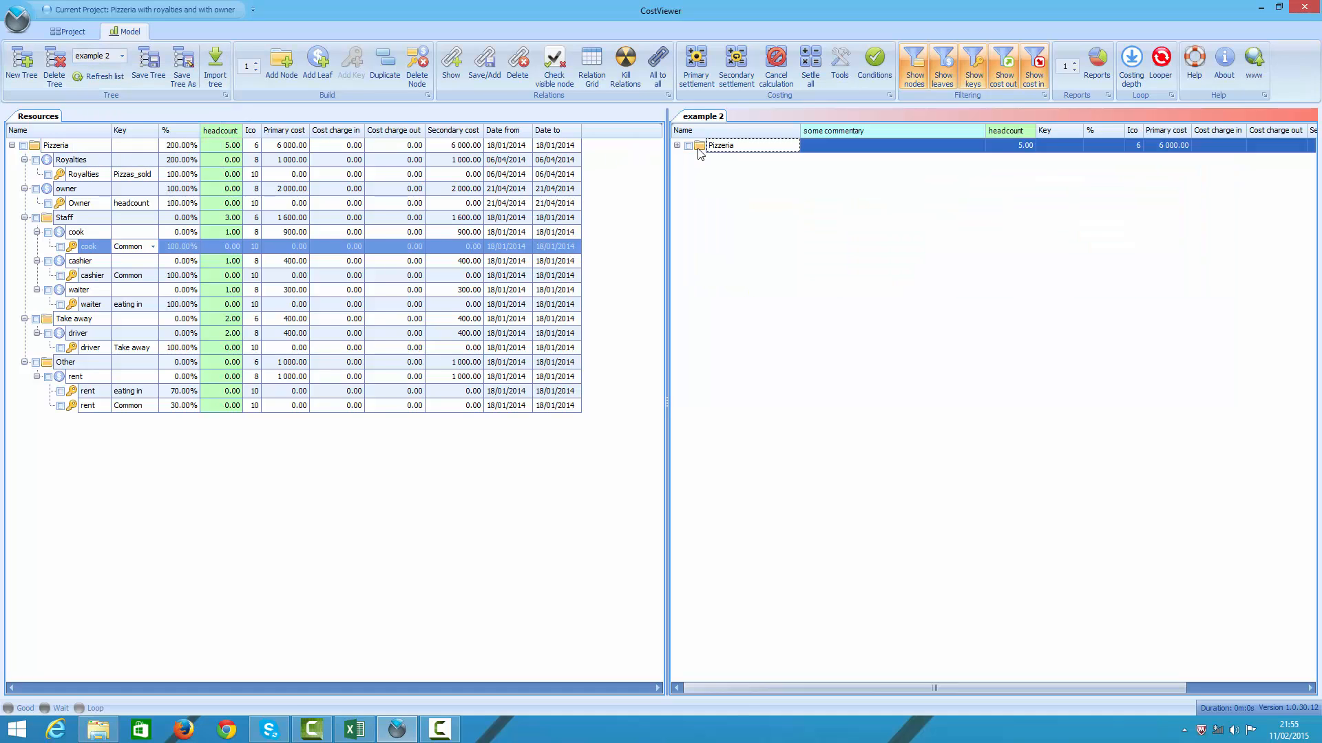
{"action": "key", "text": "ctrl+shift+Right"}
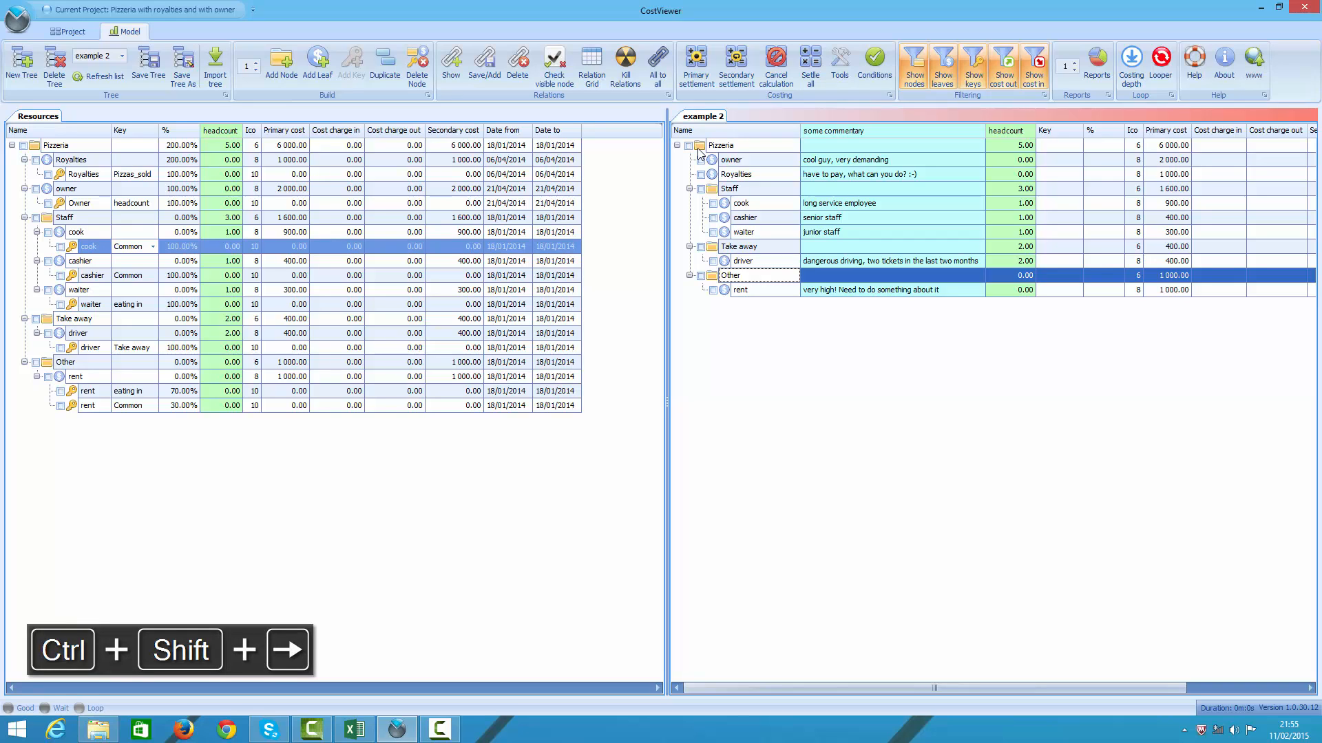
Move the Date from and Date to columns of the example 2 tree directly after the % column.
{"action": "left_click", "coordinate": [1205, 688]}
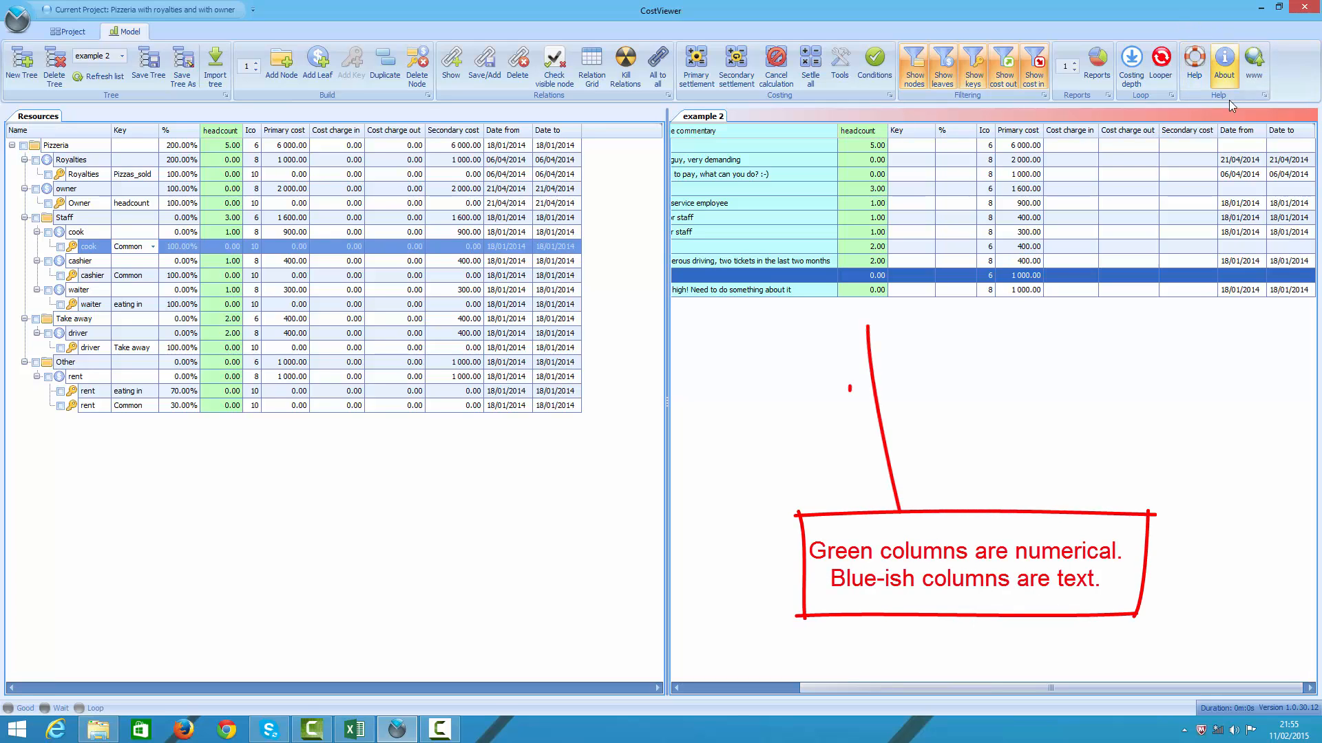
{"action": "right_click", "coordinate": [1237, 140]}
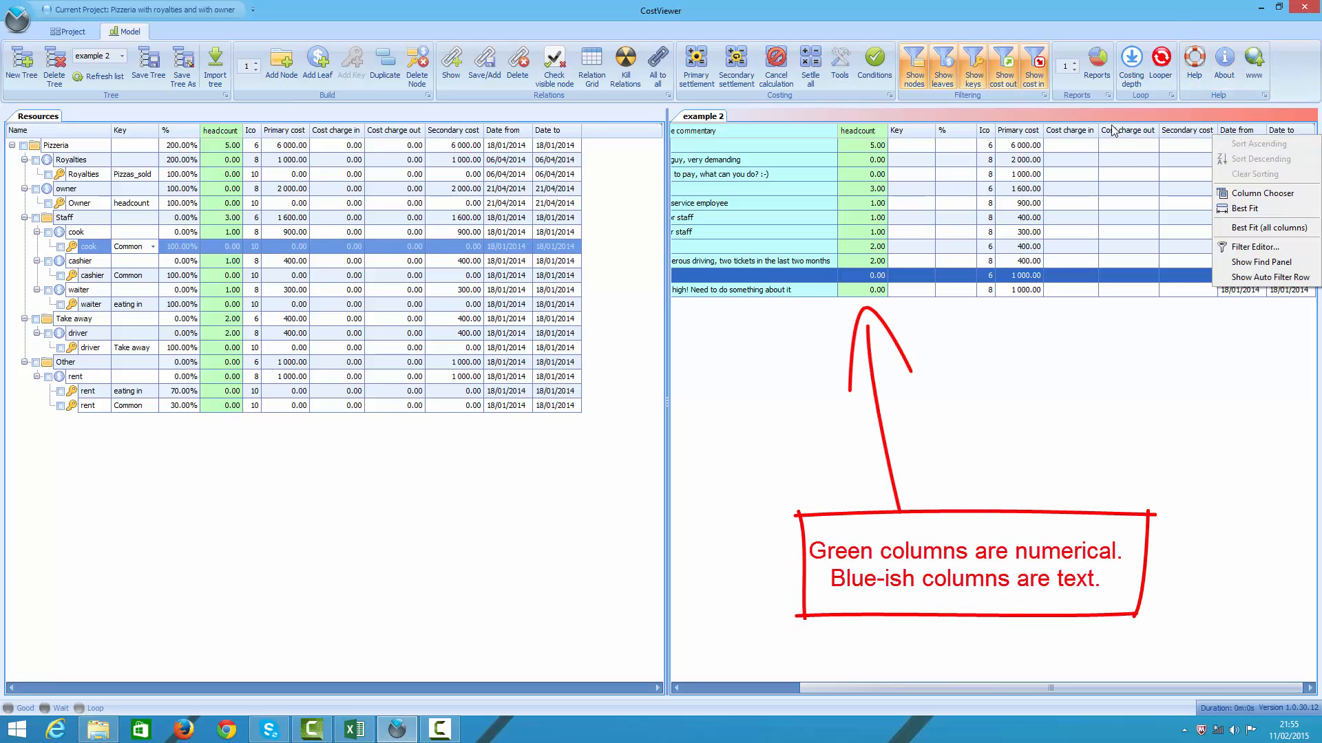
{"action": "left_click", "coordinate": [1065, 164]}
{"action": "left_click", "coordinate": [1131, 173]}
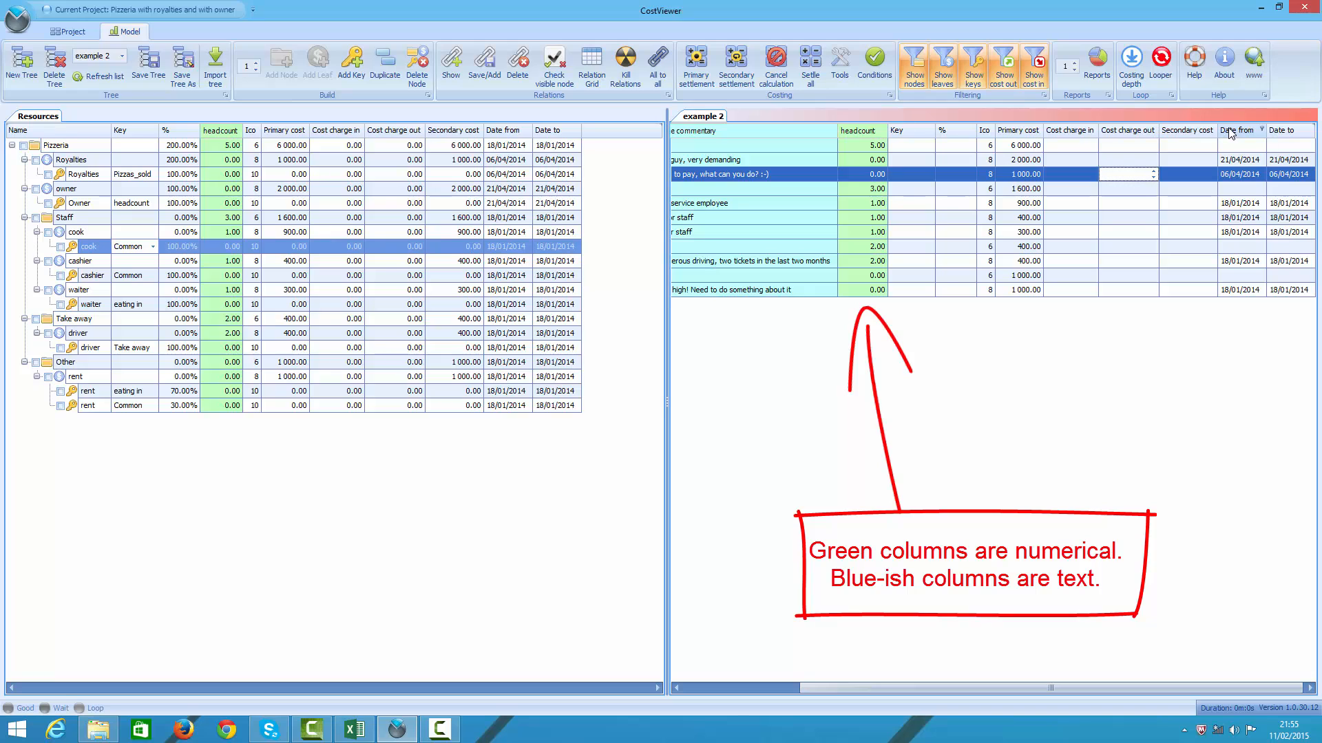
{"action": "left_click_drag", "start_coordinate": [1235, 131], "coordinate": [995, 131]}
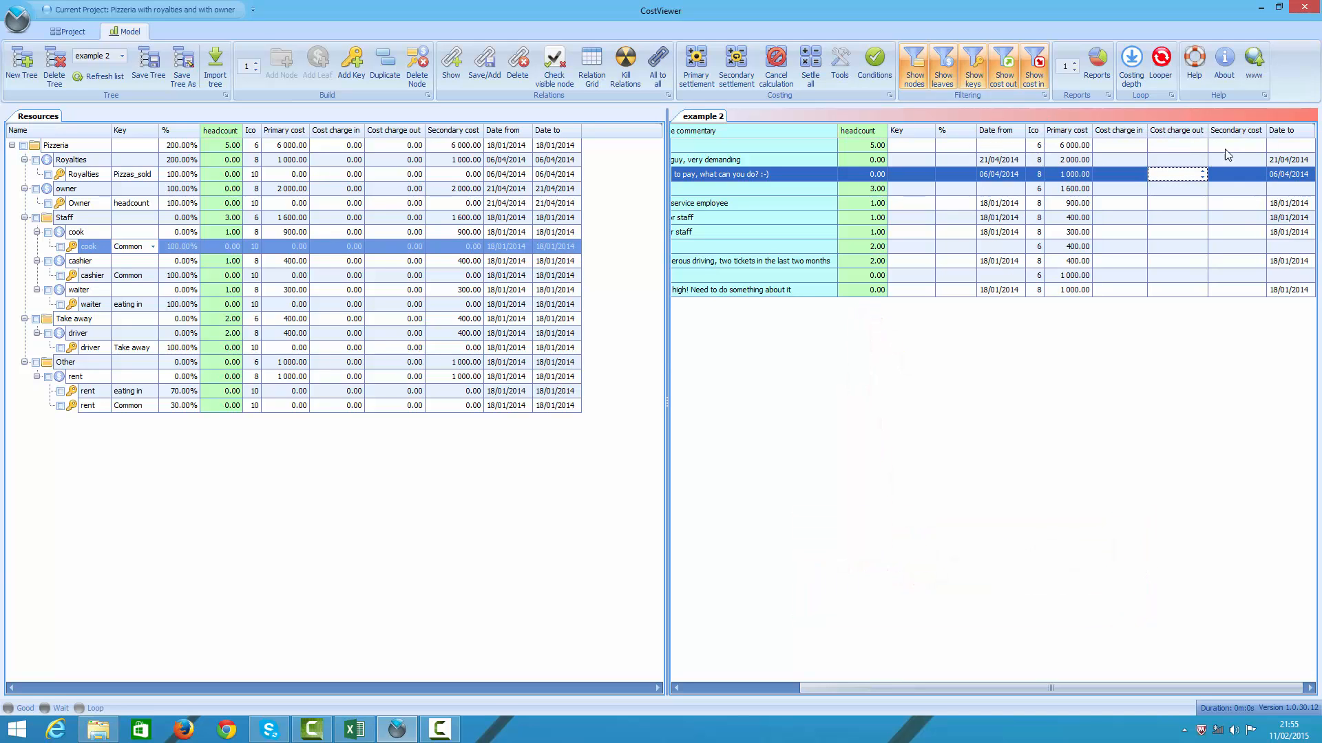
{"action": "left_click_drag", "start_coordinate": [1279, 132], "coordinate": [1029, 142]}
{"action": "left_click", "coordinate": [690, 688]}
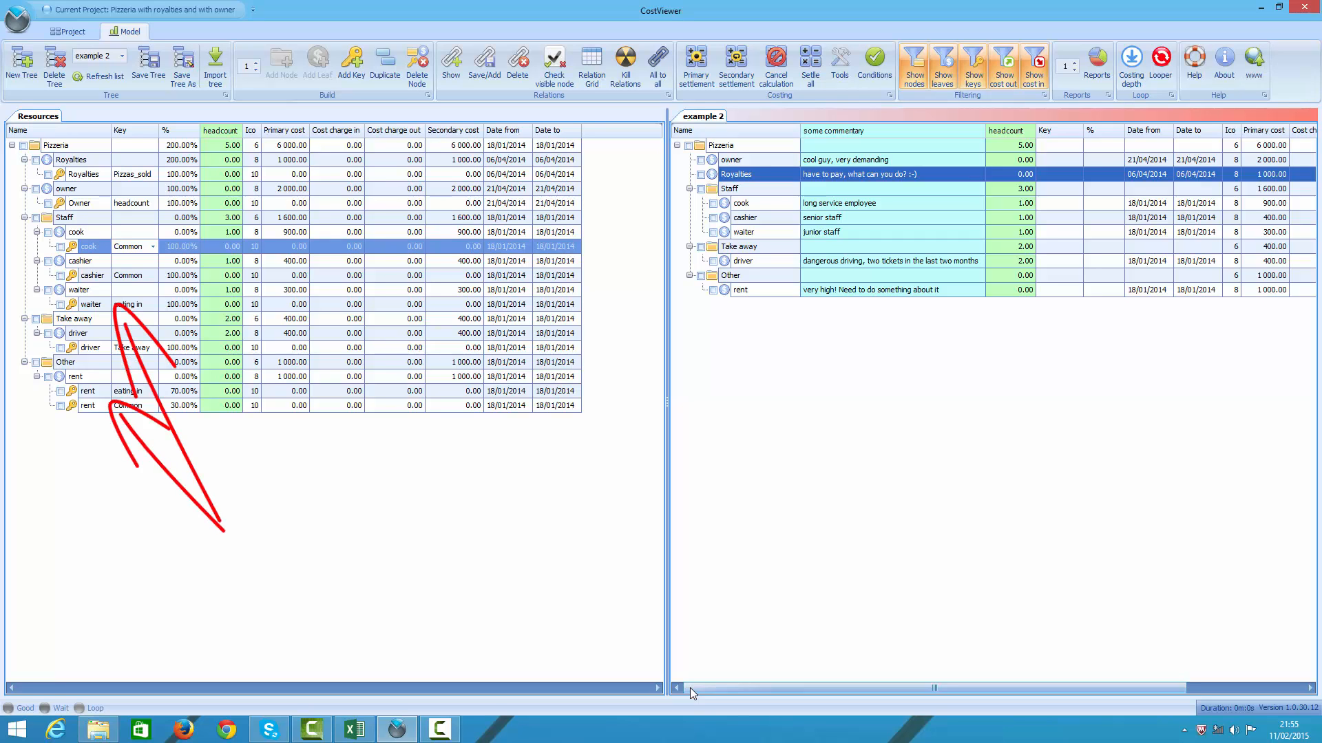
Switch to the Excel workbook's Example 3 sheet and start a CostViewer tree upload for its whole table, choosing CostViewer.accdb as the database.
{"action": "key", "text": "alt+Tab"}
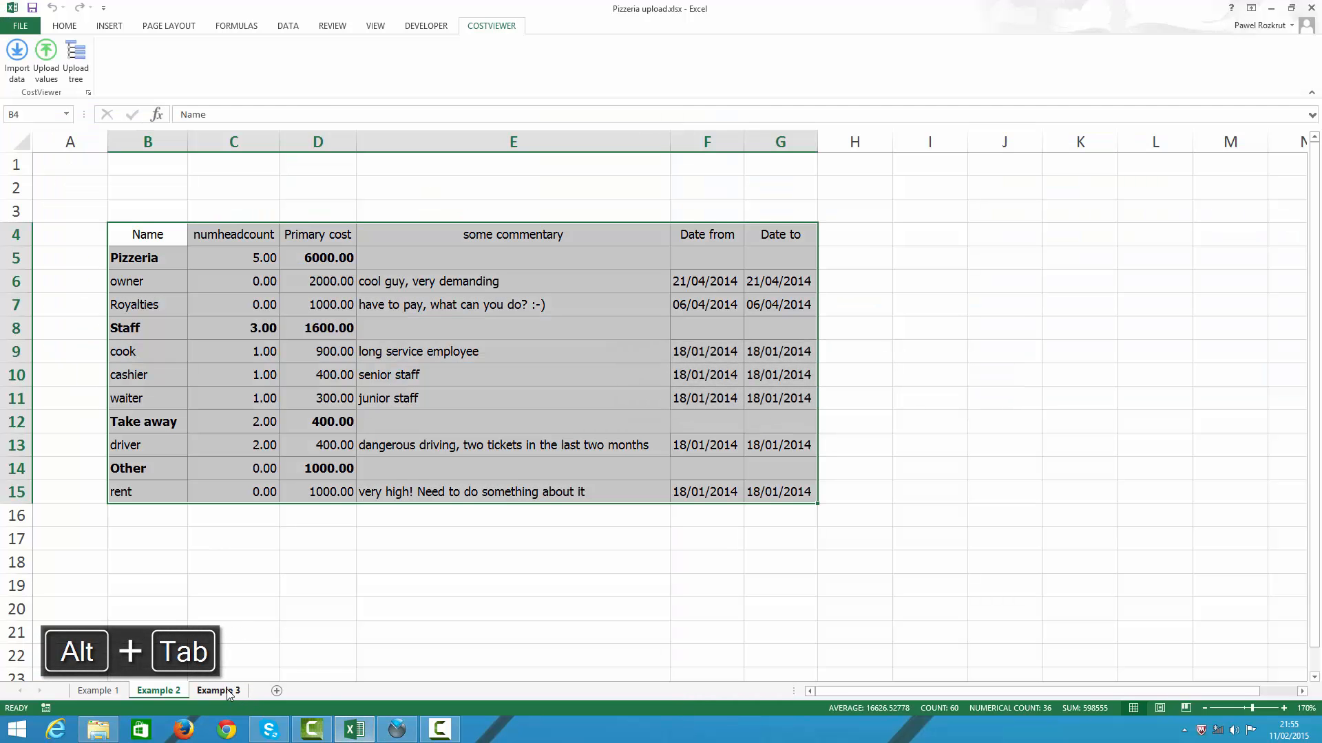
{"action": "left_click", "coordinate": [218, 690]}
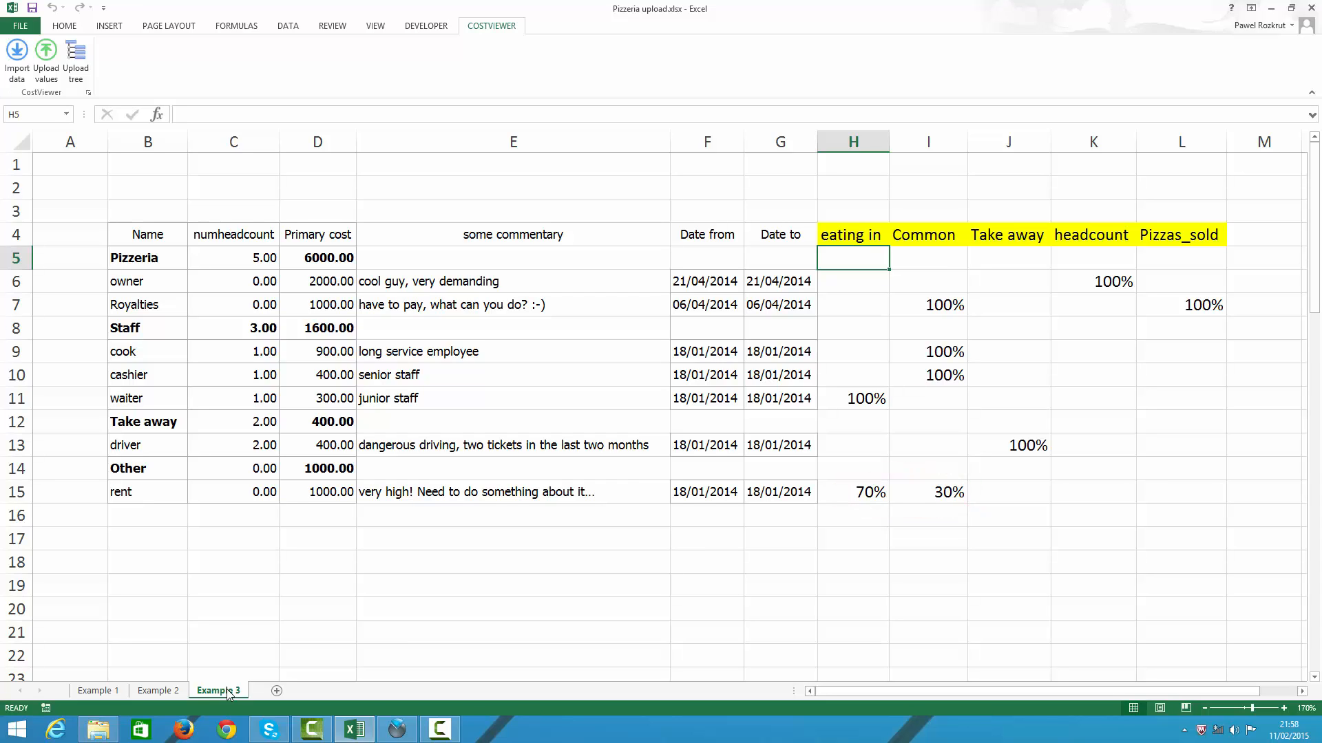
{"action": "key", "text": "ctrl+shift+8"}
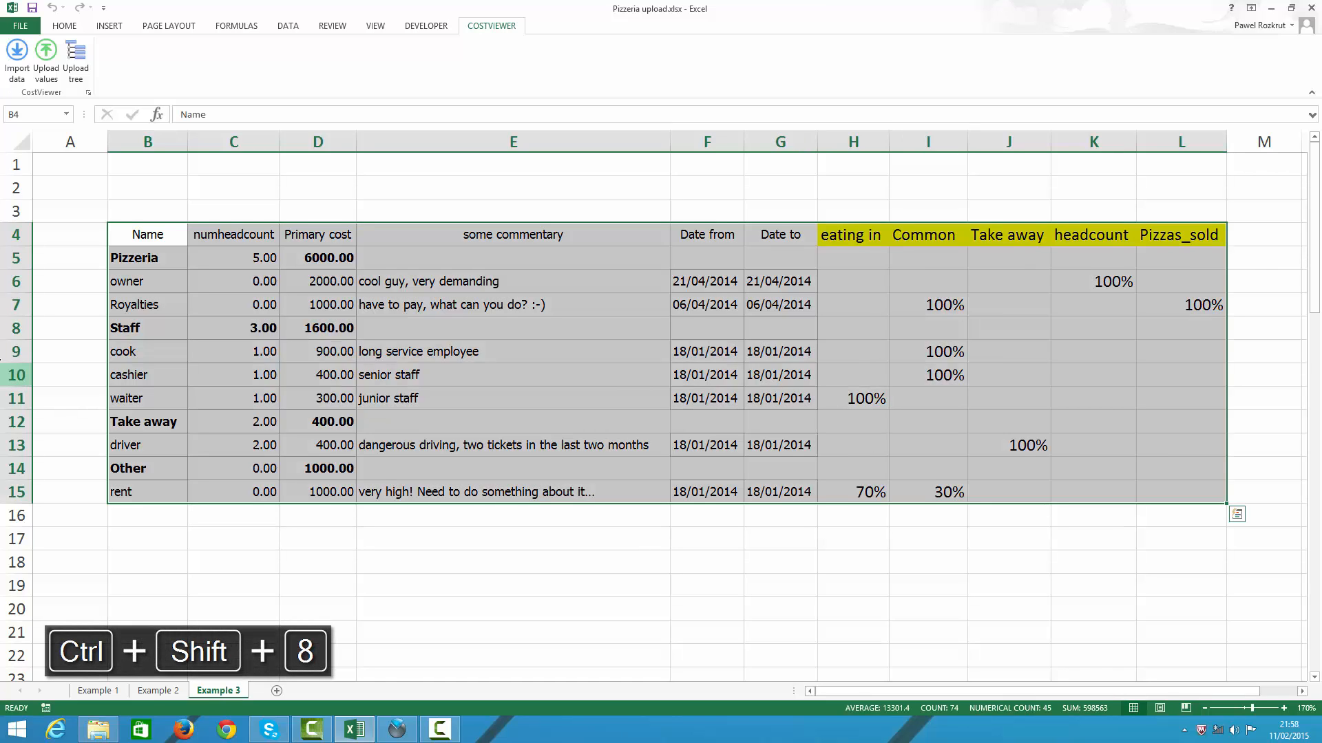
{"action": "left_click", "coordinate": [76, 56]}
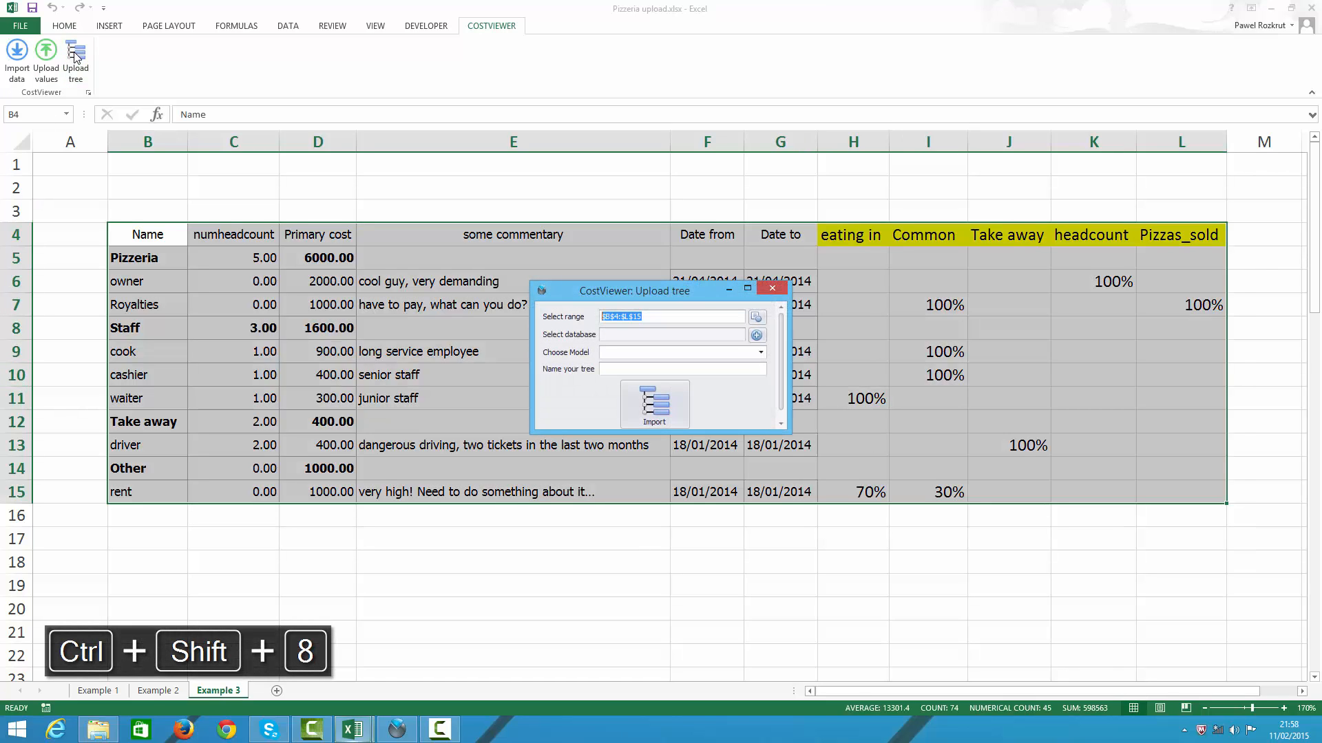
{"action": "left_click", "coordinate": [757, 335]}
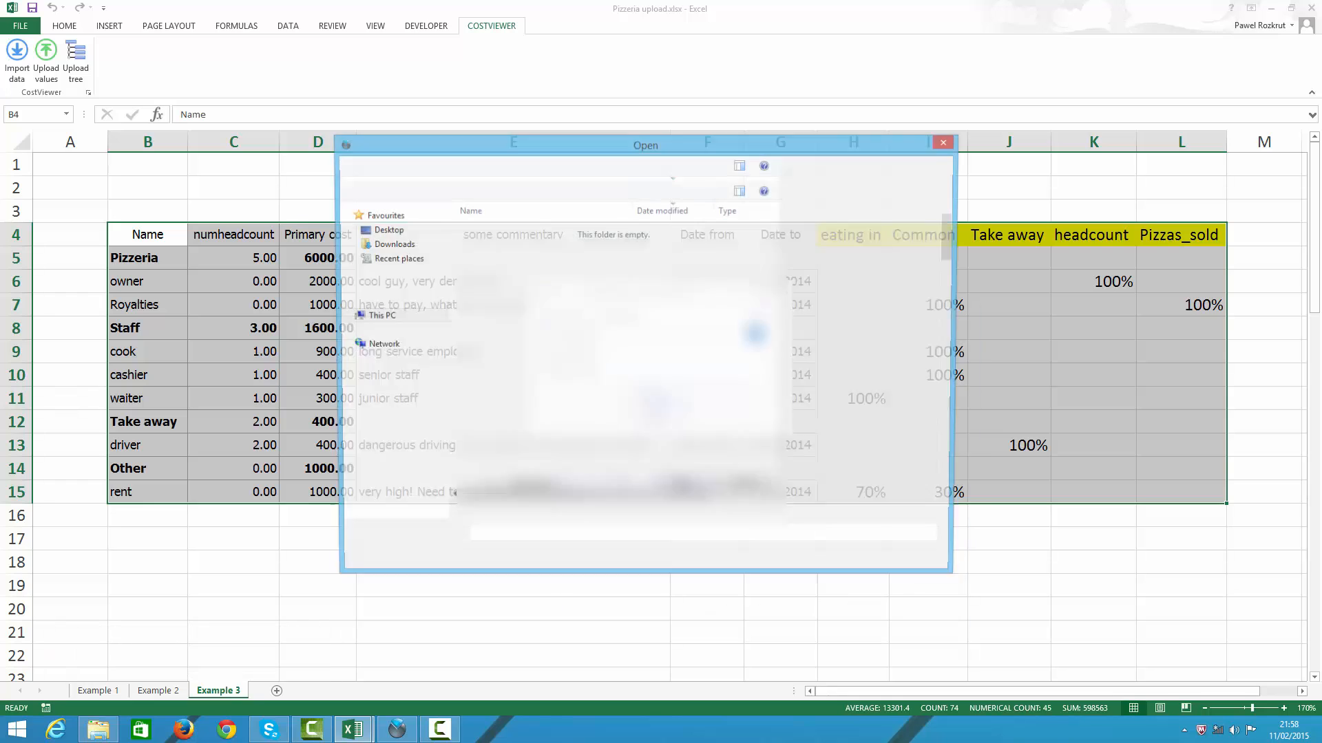
{"action": "double_click", "coordinate": [523, 231]}
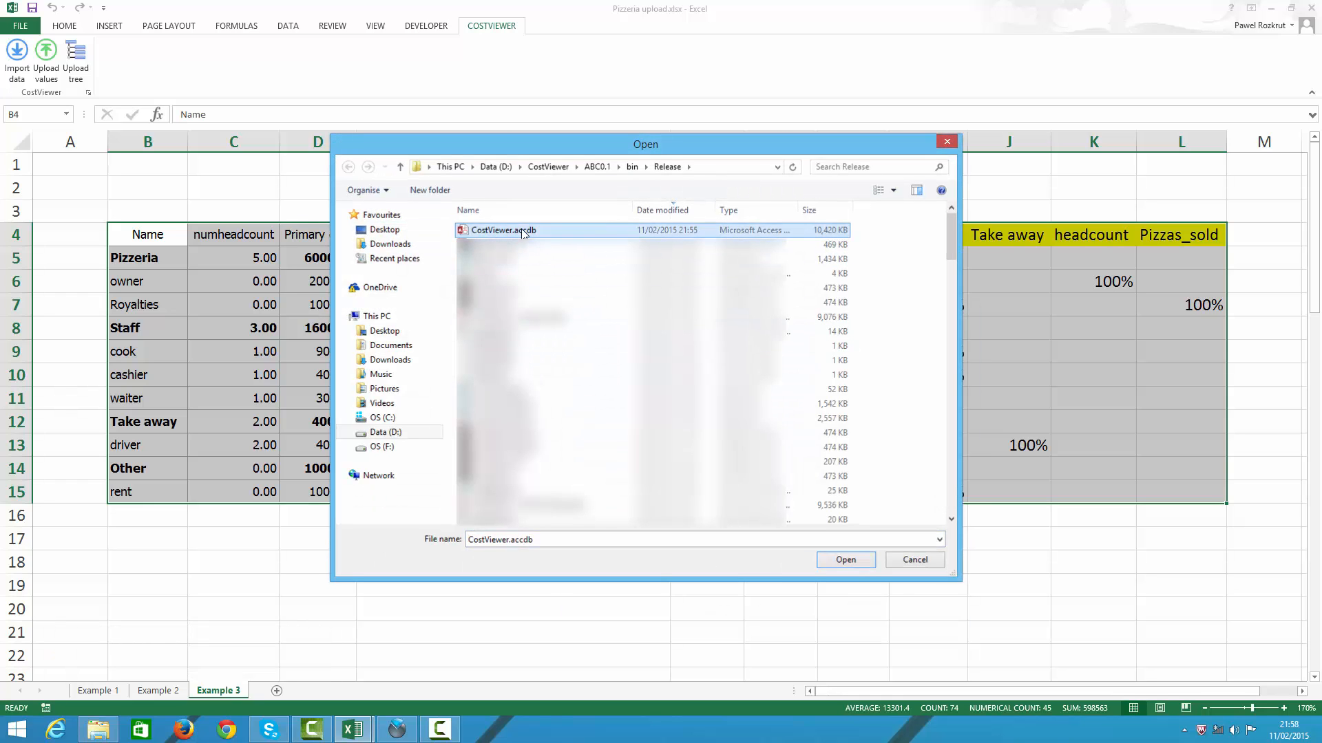
Import the tree as "example 3" into the model Pizzeria with royalties and with owner, and close the upload dialog.
{"action": "left_click", "coordinate": [743, 353]}
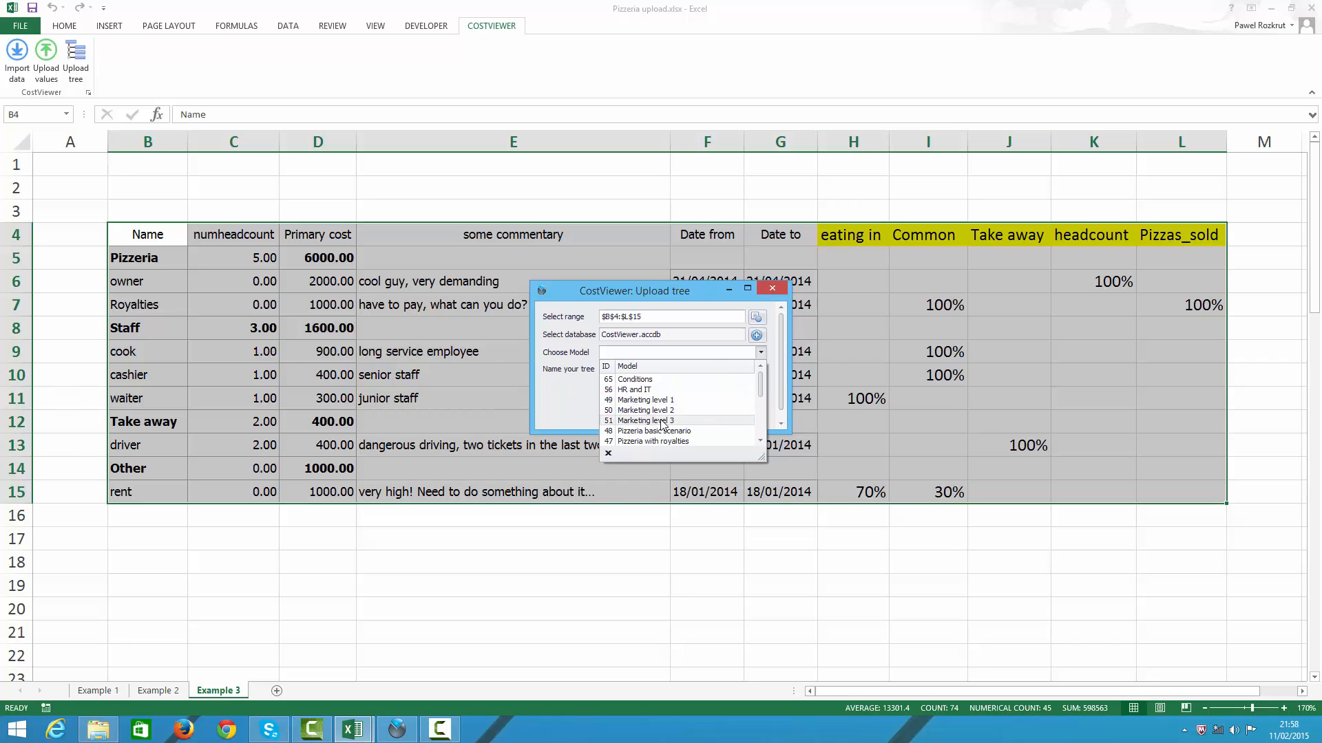
{"action": "left_click", "coordinate": [666, 356]}
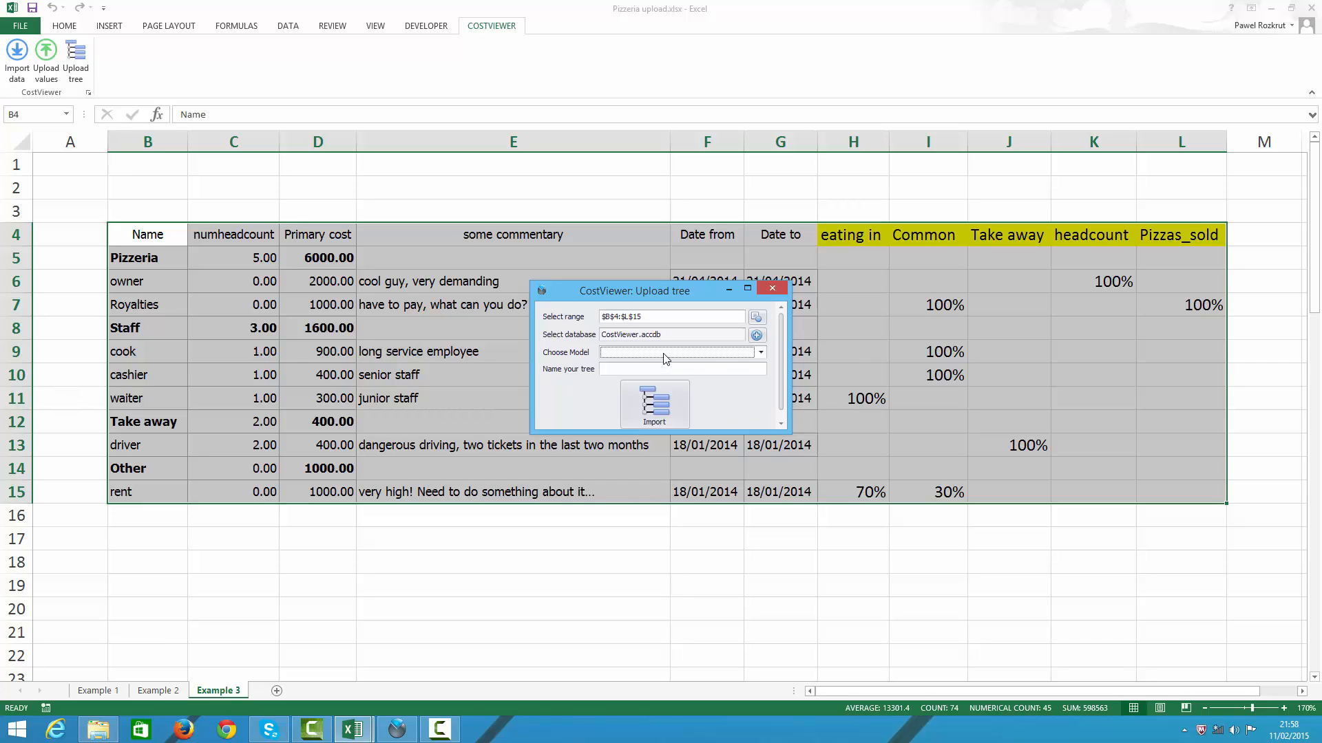
{"action": "type", "text": "Pizzeria basic scenario"}
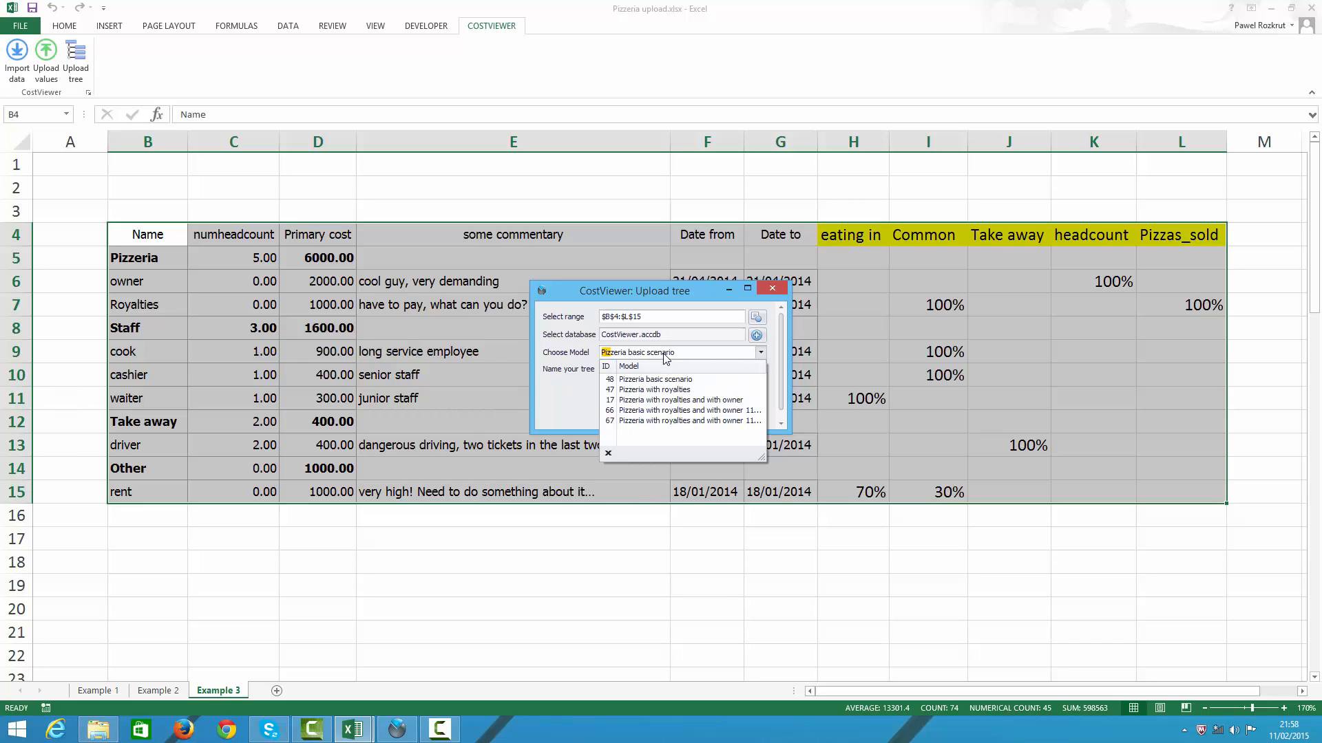
{"action": "left_click", "coordinate": [672, 399]}
{"action": "left_click", "coordinate": [671, 372]}
{"action": "type", "text": "e"}
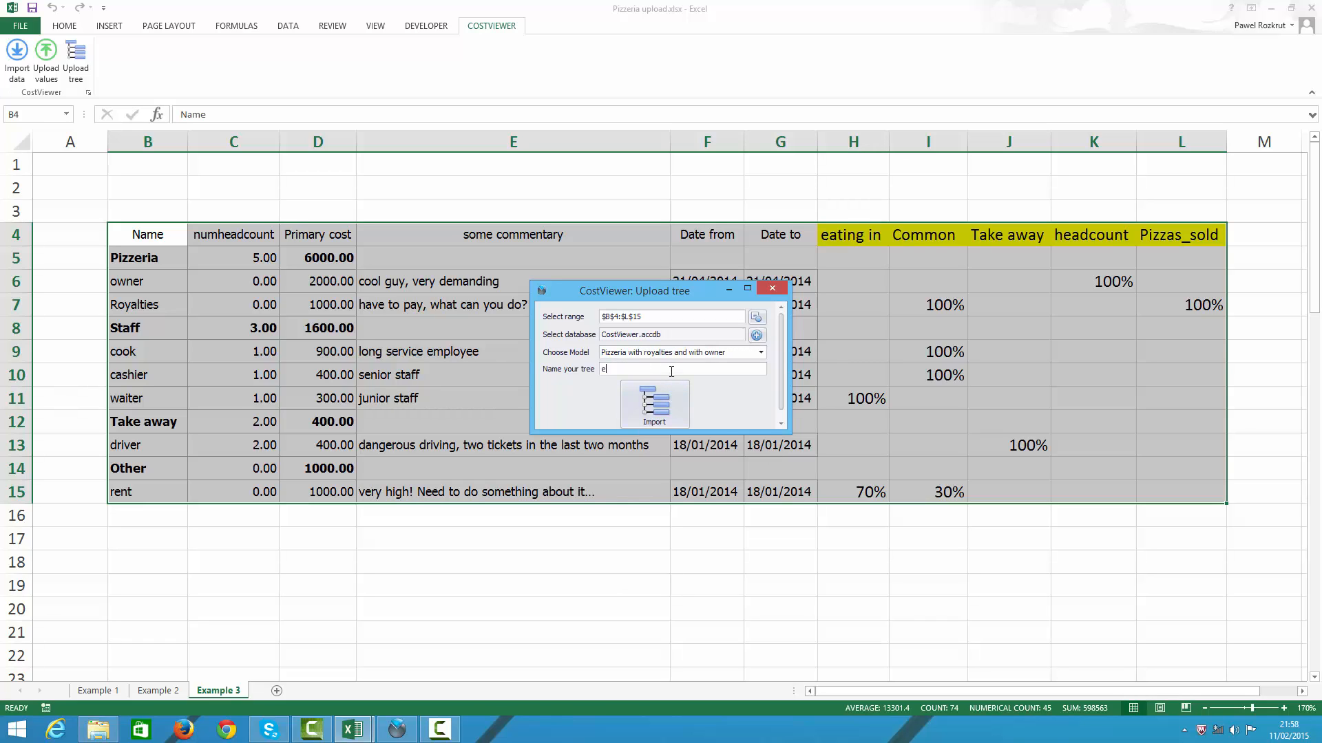
{"action": "type", "text": "xample 3"}
{"action": "left_click", "coordinate": [669, 407]}
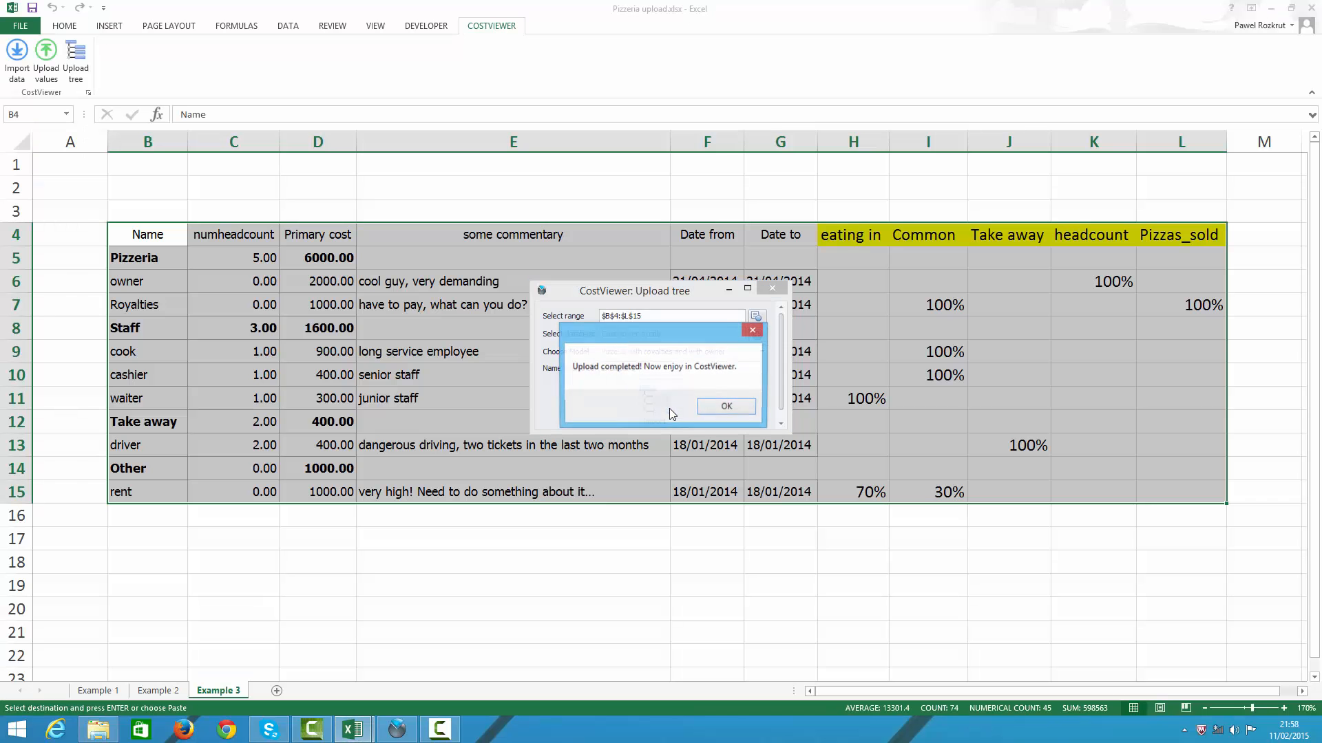
{"action": "left_click", "coordinate": [731, 407]}
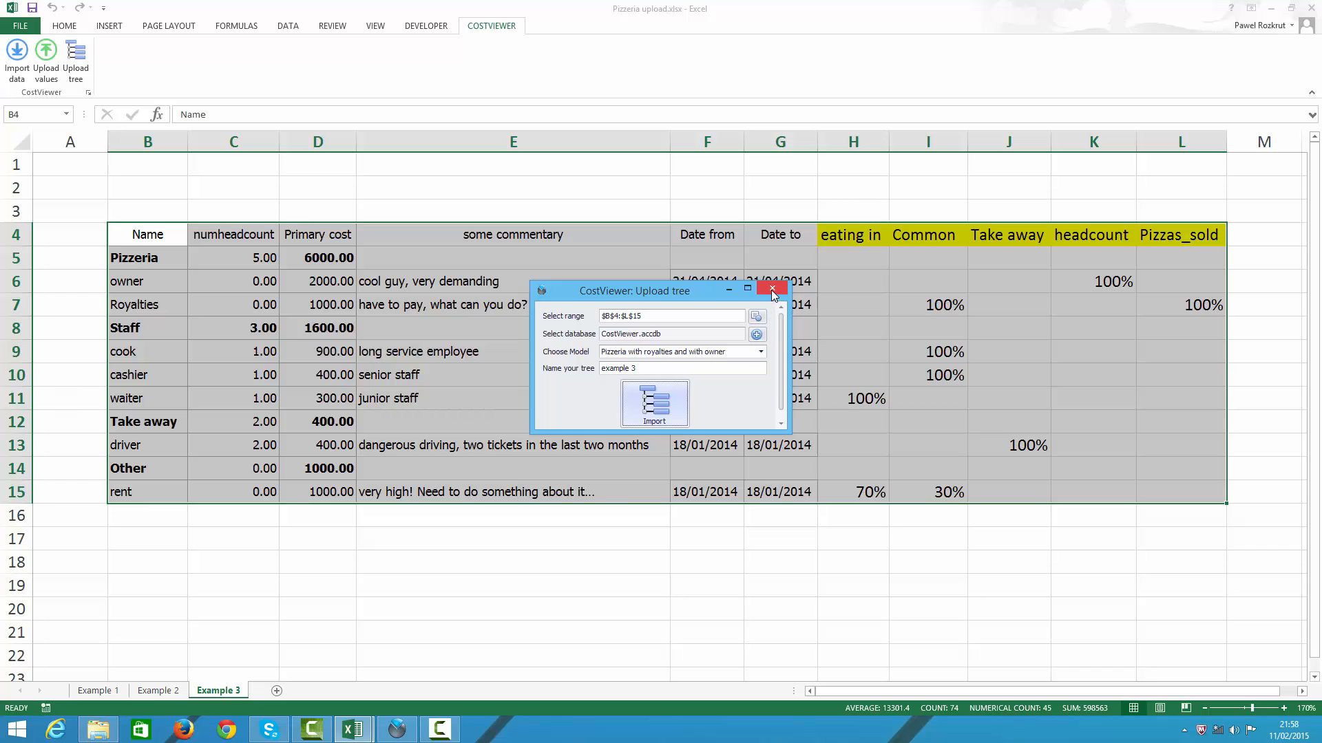
{"action": "left_click", "coordinate": [772, 291]}
Switch to CostViewer, load the example 3 tree in place of example 2 and expand all its nodes.
{"action": "key", "text": "alt+Tab"}
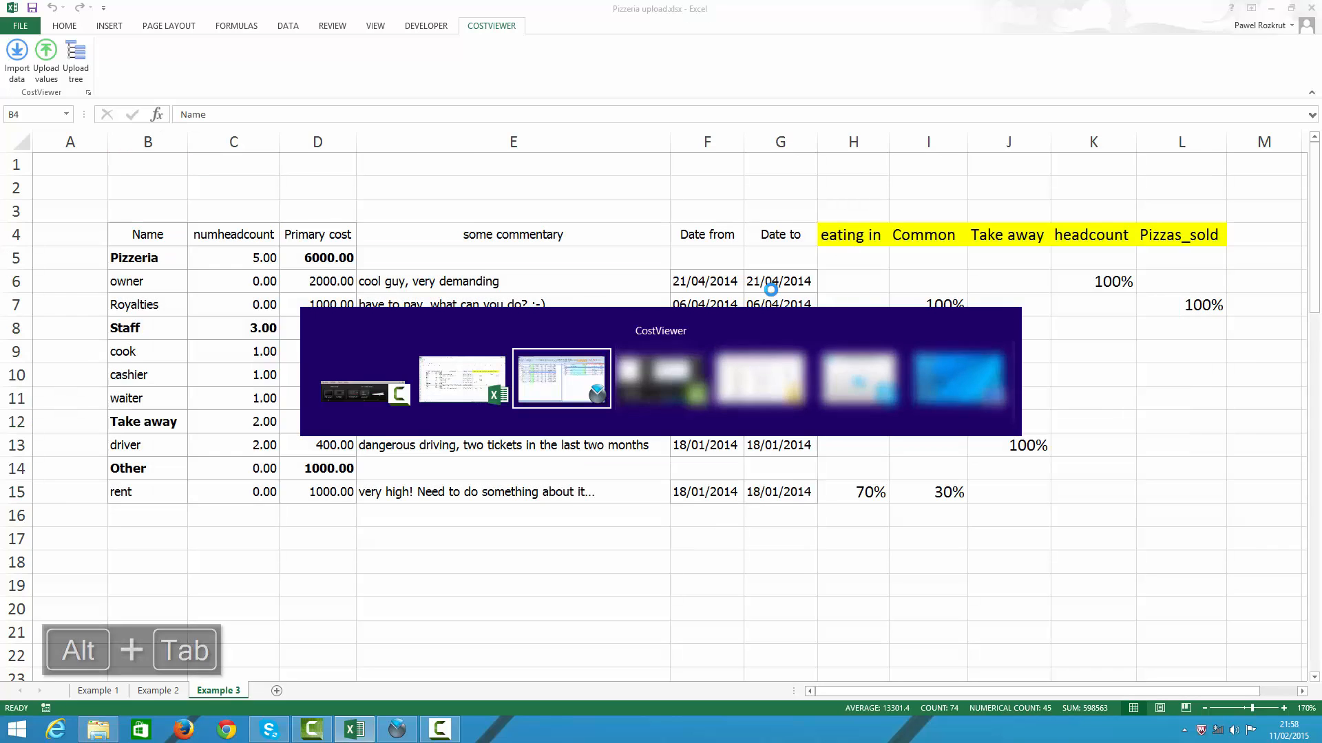
{"action": "left_click", "coordinate": [820, 189]}
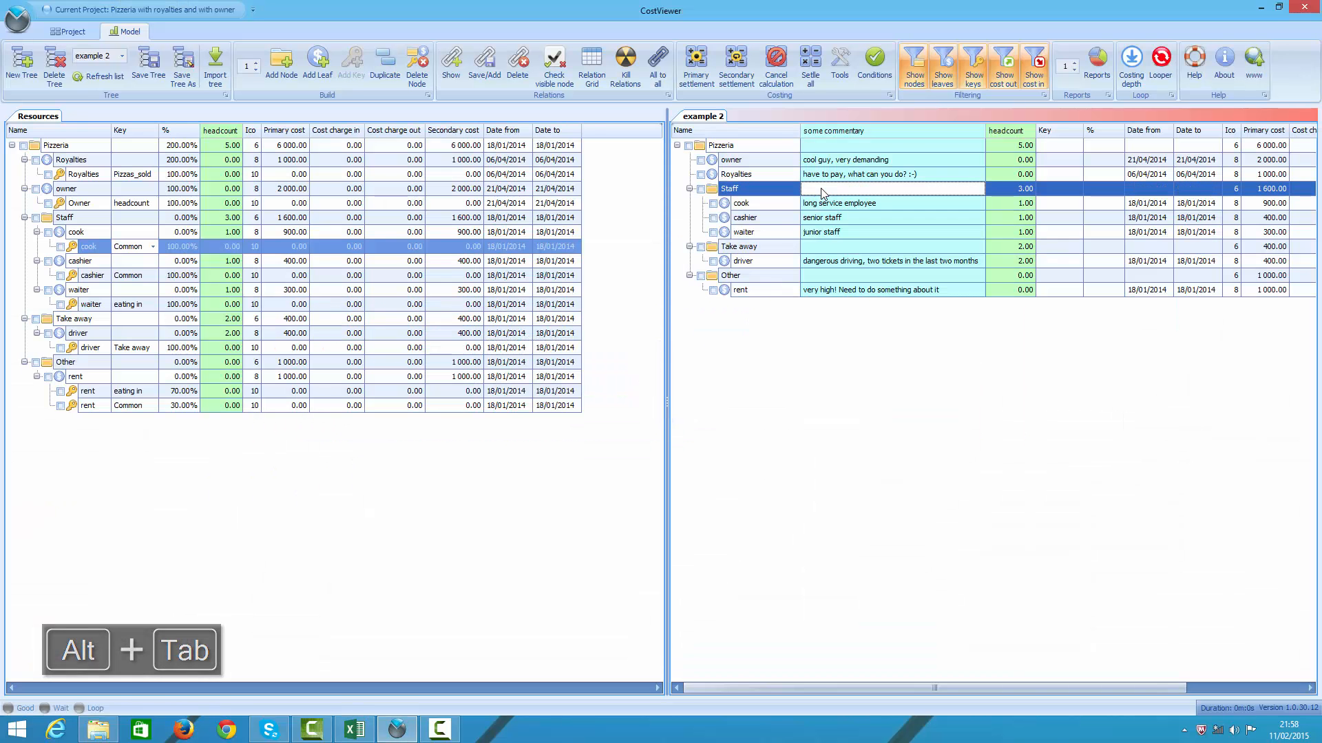
{"action": "key", "text": "ctrl+s"}
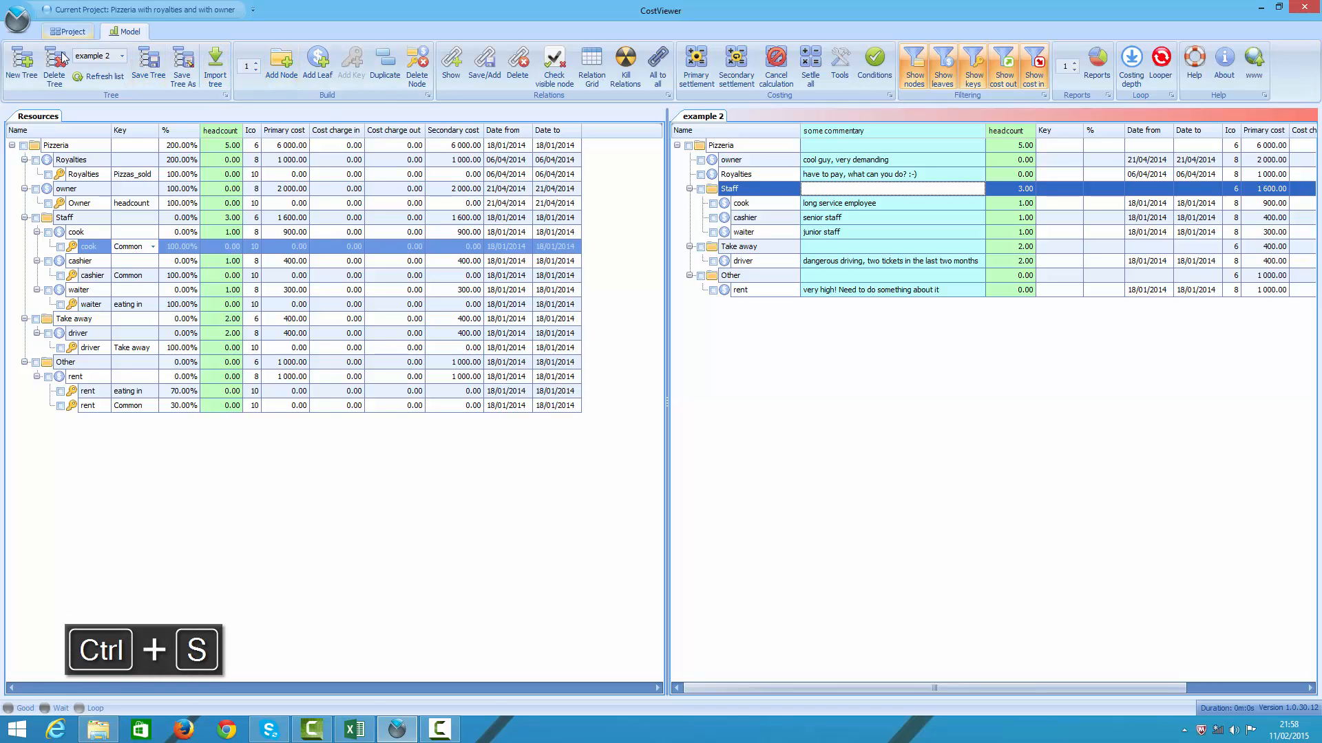
{"action": "left_click", "coordinate": [105, 58]}
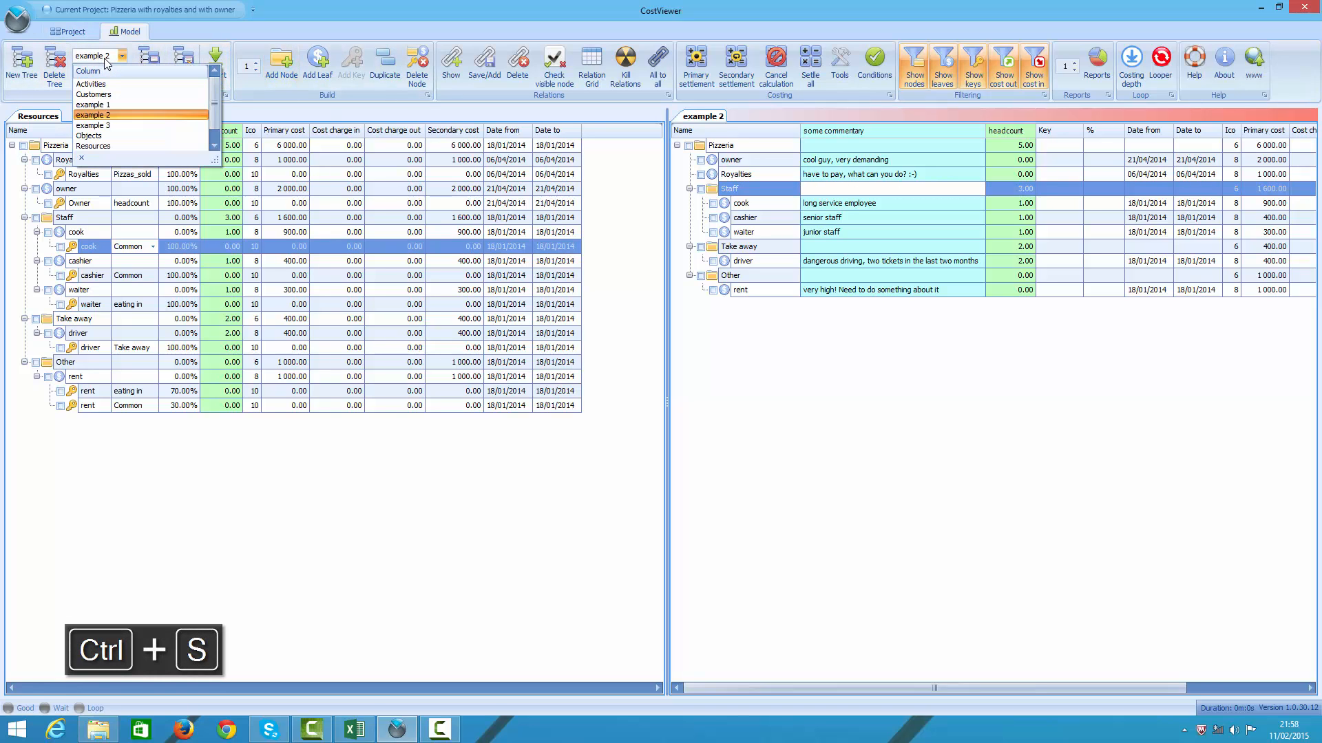
{"action": "left_click", "coordinate": [110, 126]}
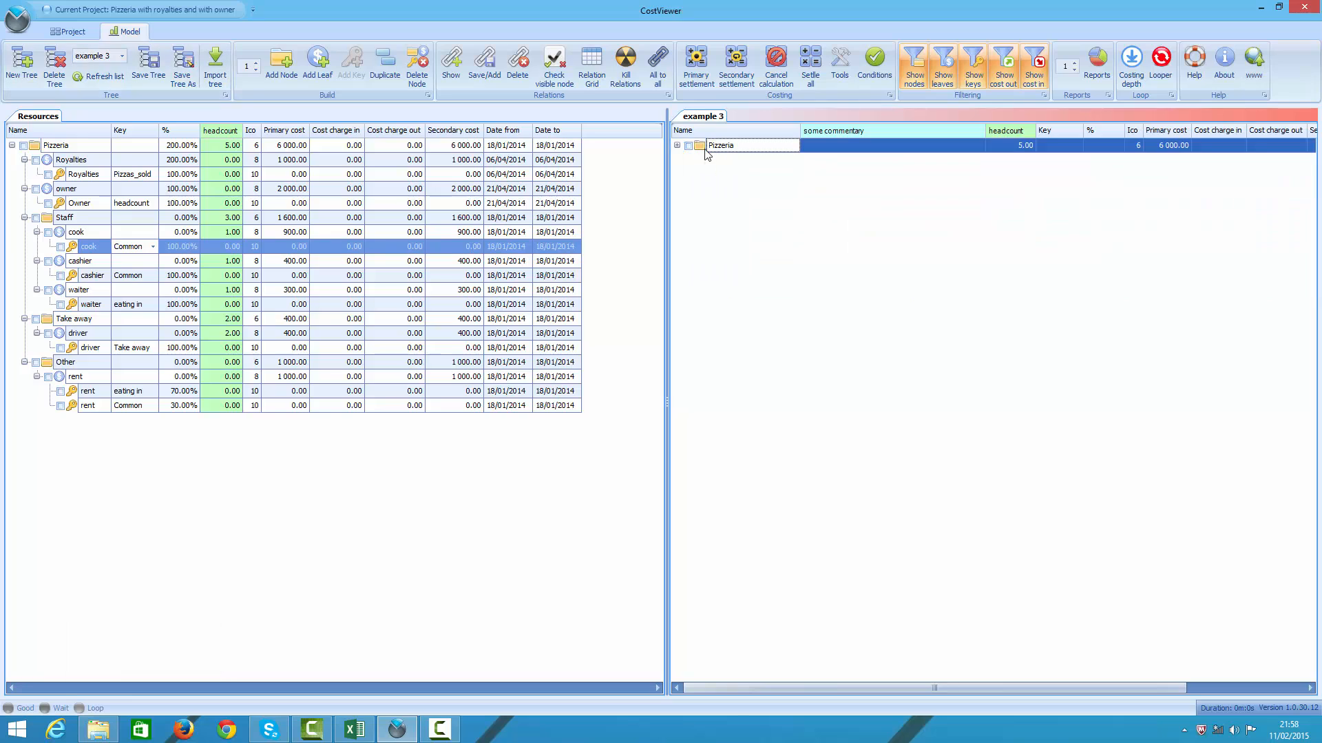
{"action": "key", "text": "ctrl+shift+Right"}
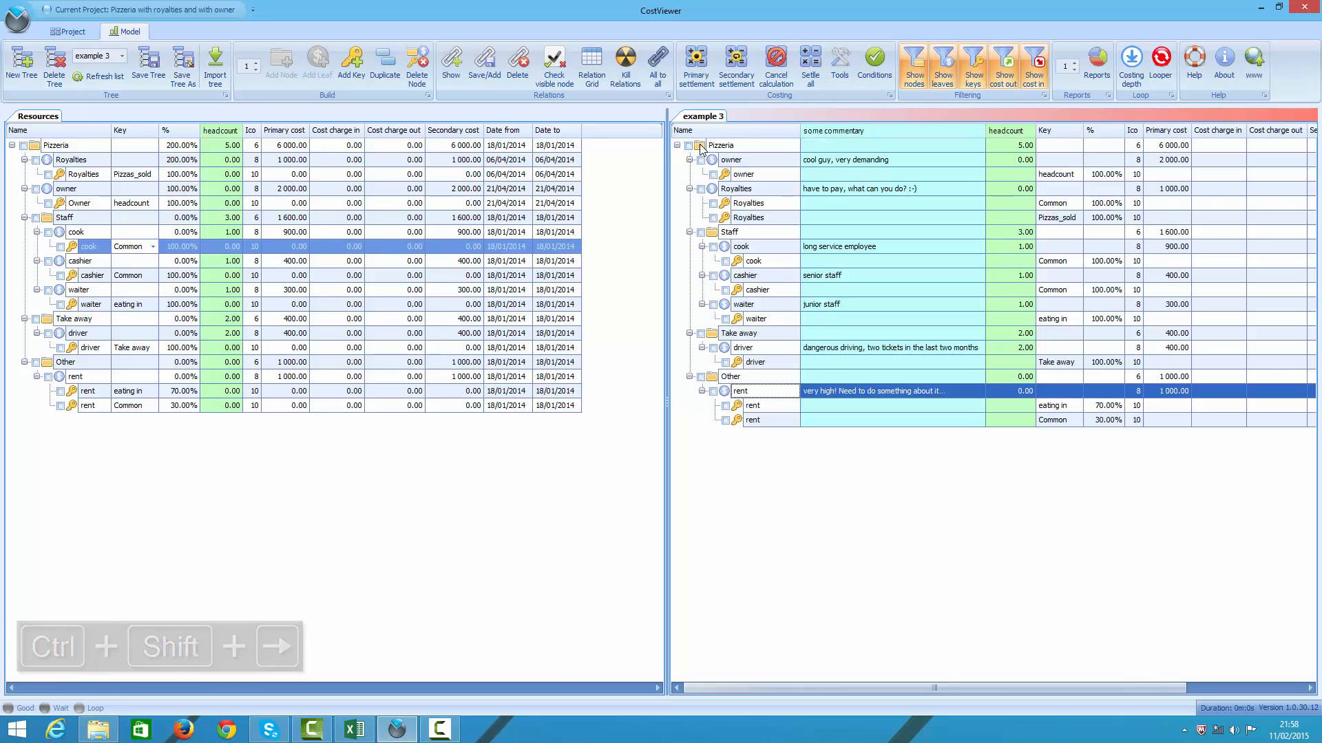
Switch to Excel to examine the Royalties row's Common and Pizzas_sold key percentages, and return to CostViewer.
{"action": "key", "text": "alt+Tab"}
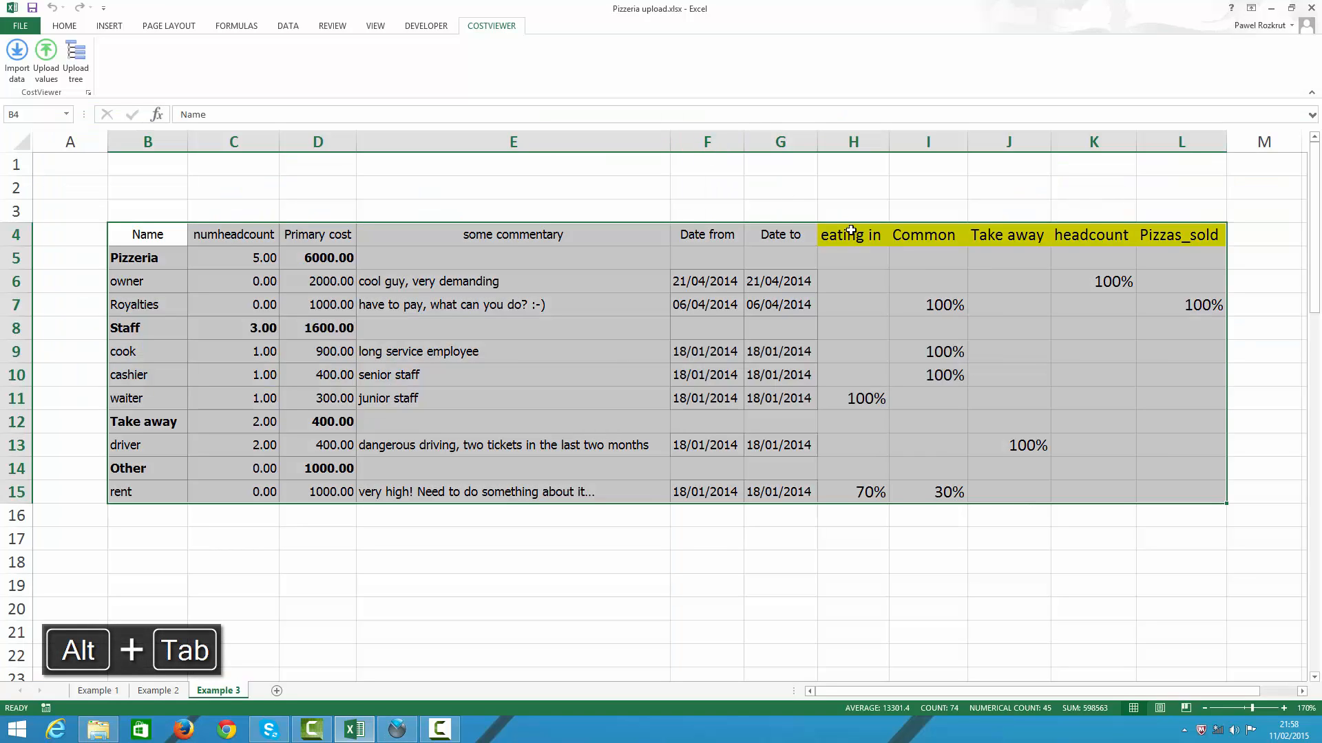
{"action": "left_click", "coordinate": [930, 304]}
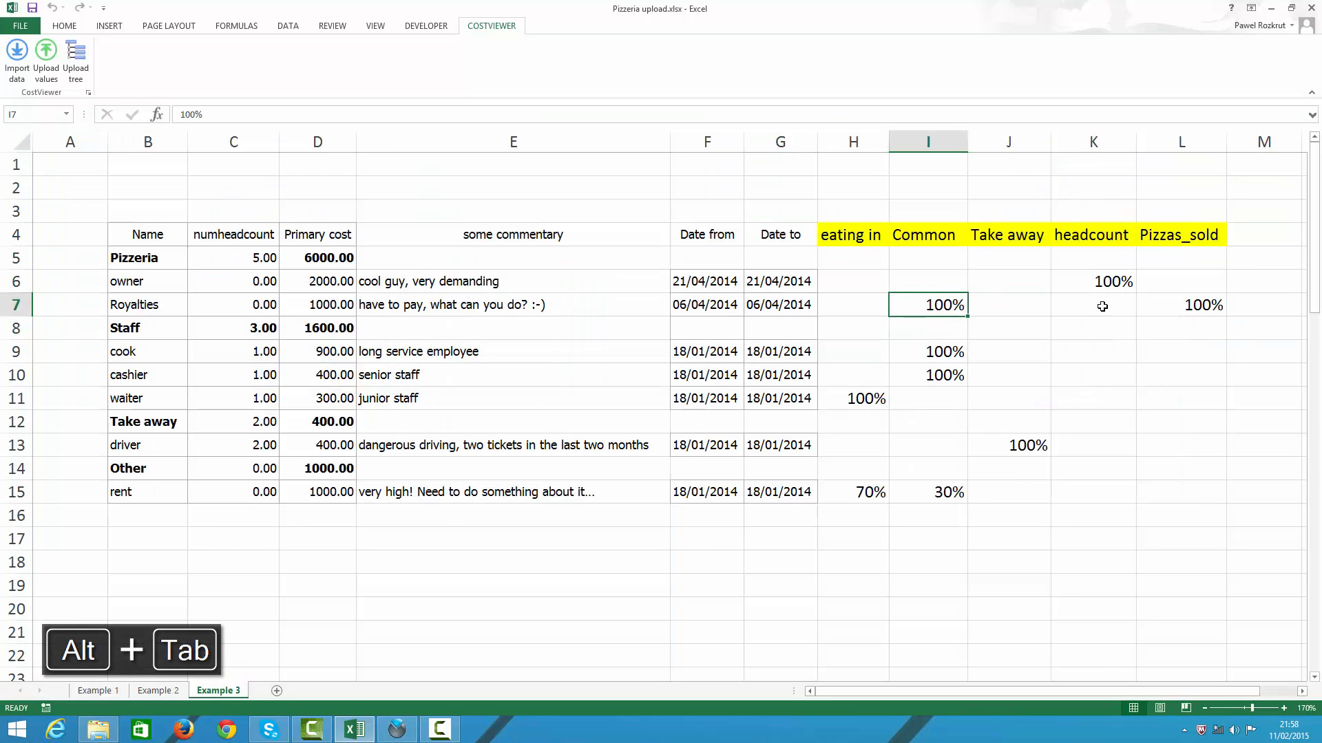
{"action": "left_click", "coordinate": [1158, 308]}
{"action": "key", "text": "alt+Tab"}
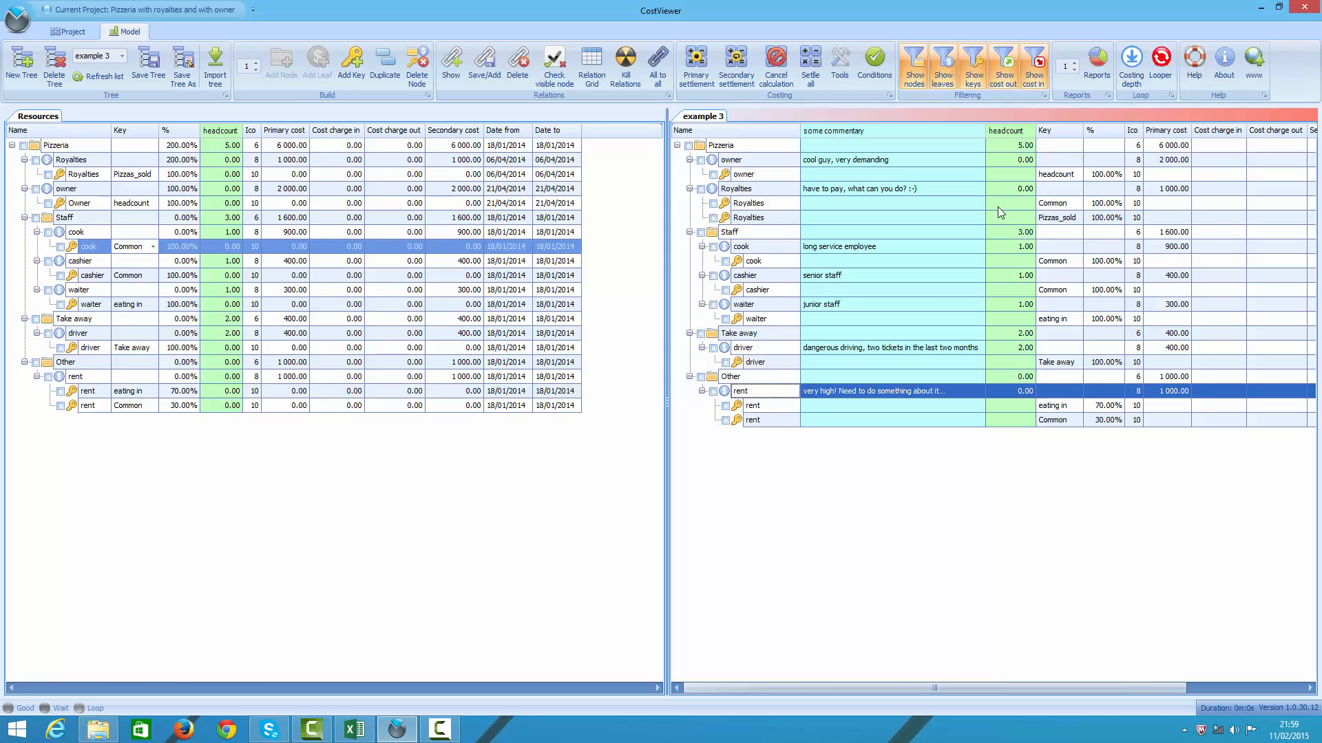
Delete the Common key under Royalties in the example 3 tree and move the Royalties item above owner.
{"action": "left_click", "coordinate": [762, 203]}
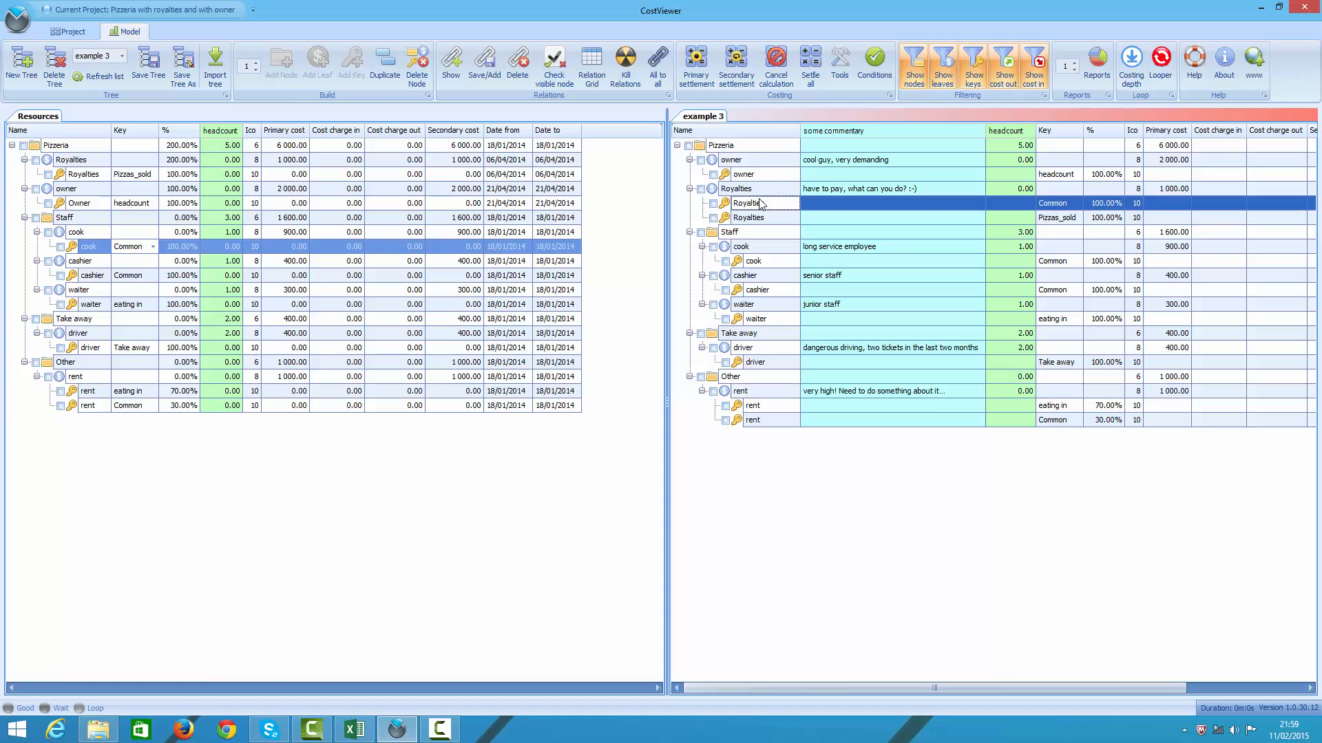
{"action": "key", "text": "ctrl+r"}
{"action": "key", "text": "ctrl+r"}
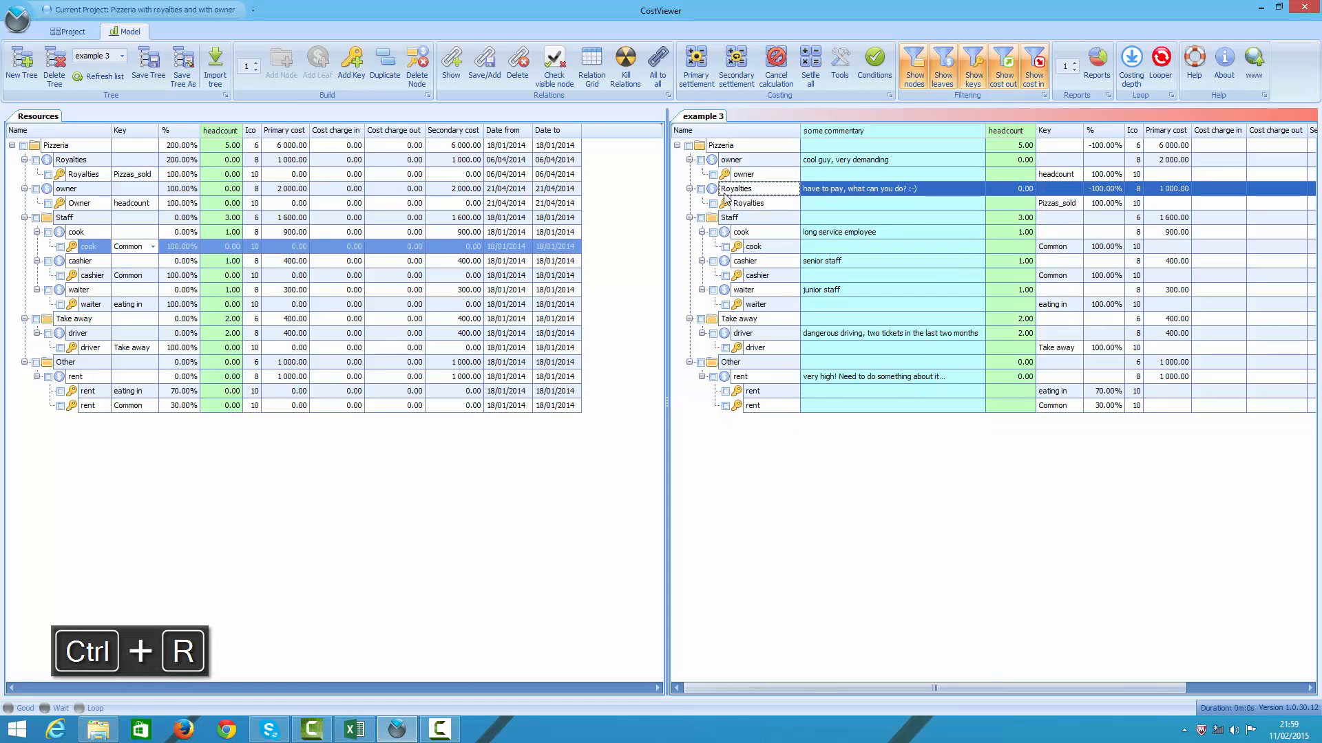
{"action": "left_click_drag", "start_coordinate": [712, 195], "coordinate": [715, 162]}
{"action": "left_click", "coordinate": [747, 178]}
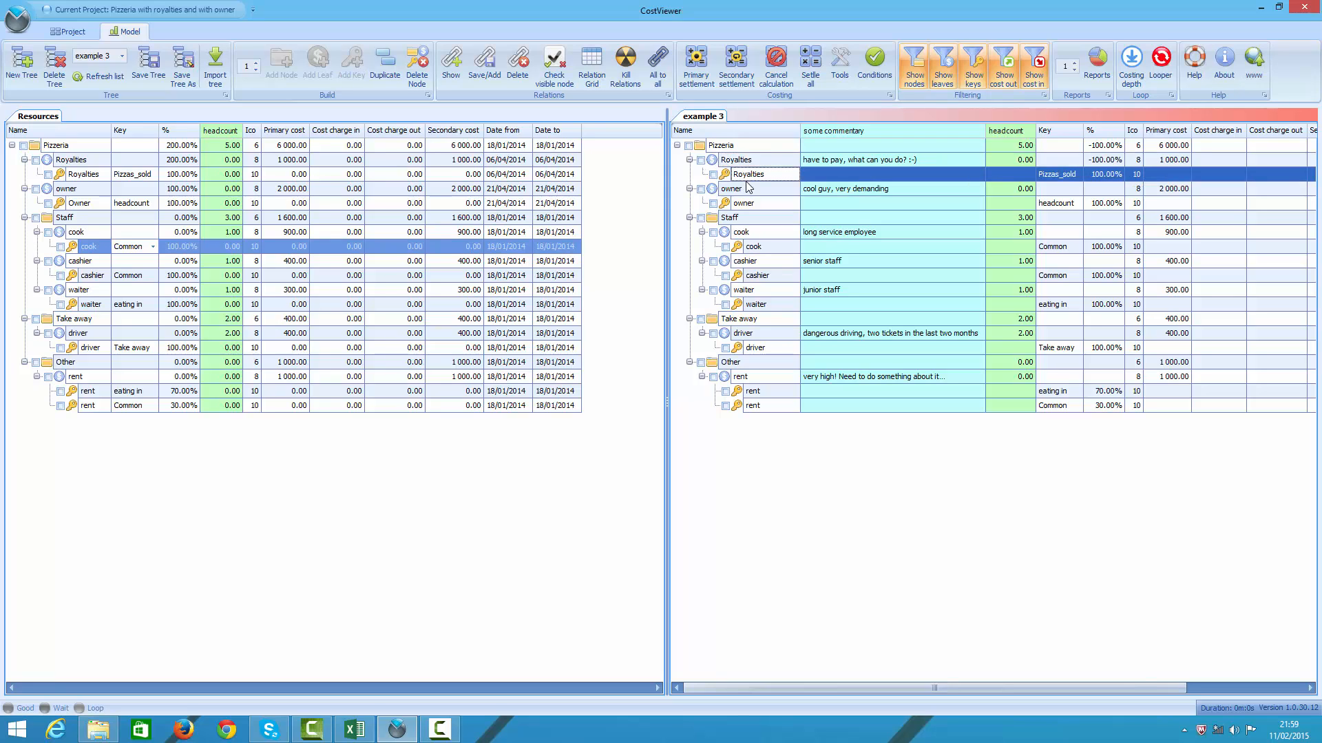